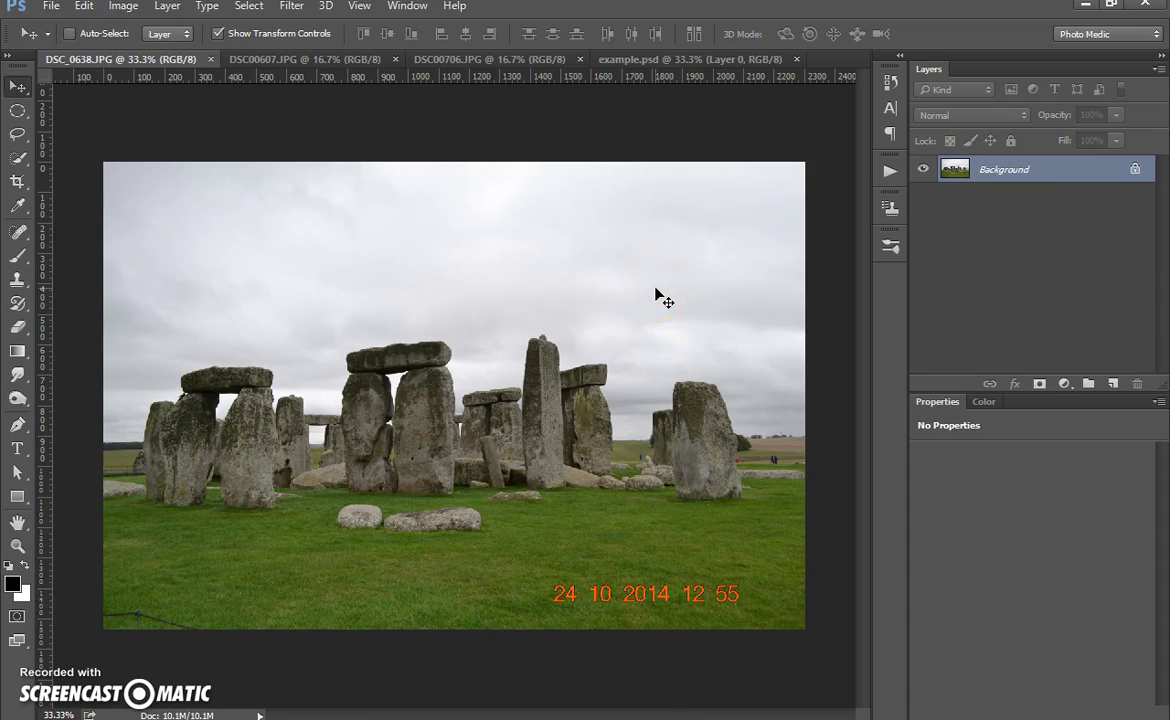
Compare example.psd's sunset sky layers with the grey-sky photo, then close example.psd
{"action": "left_click", "coordinate": [696, 285]}
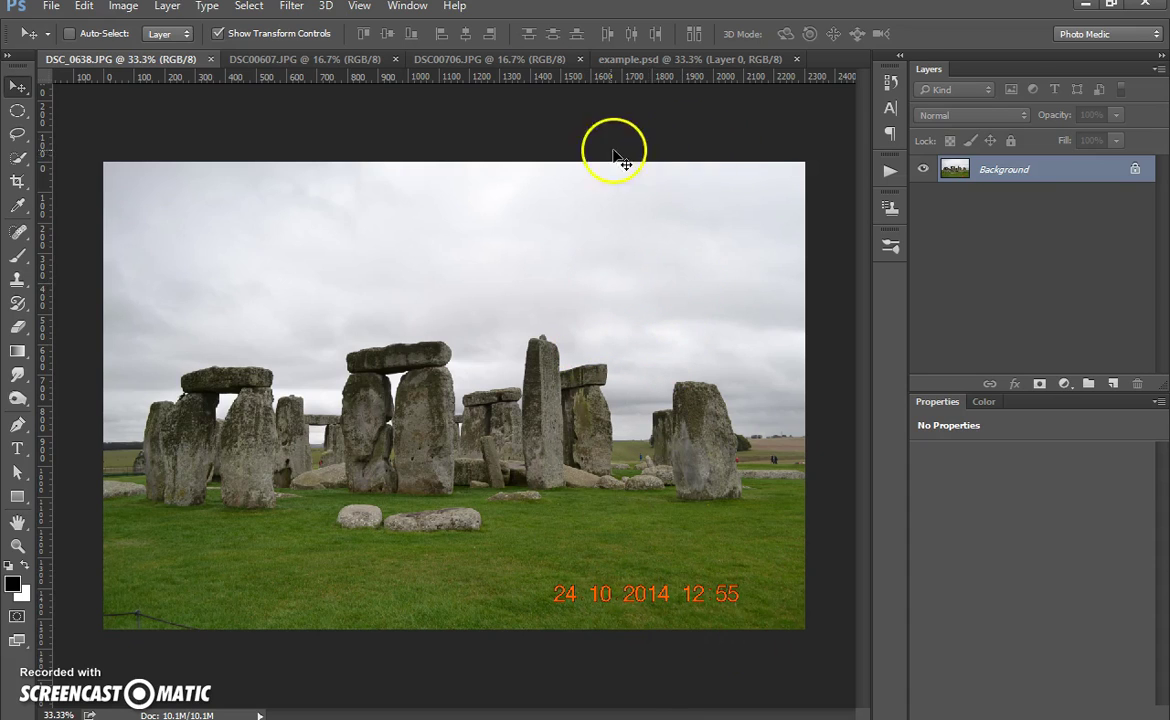
{"action": "left_click", "coordinate": [720, 61]}
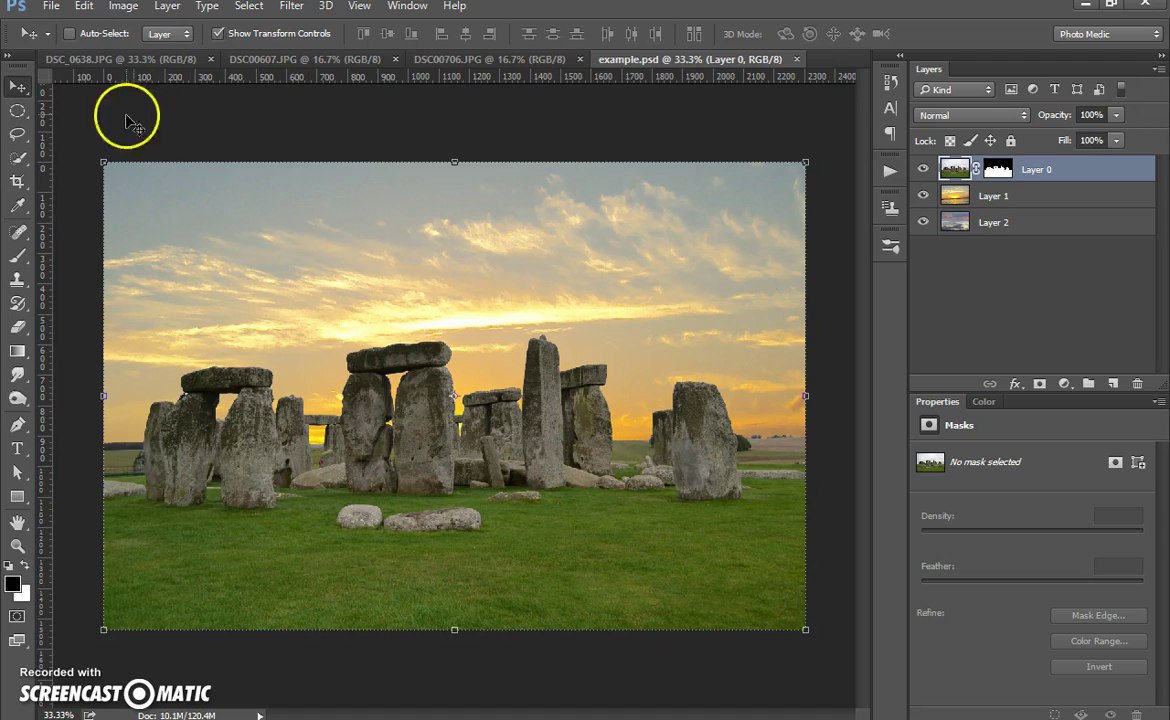
{"action": "left_click", "coordinate": [137, 60]}
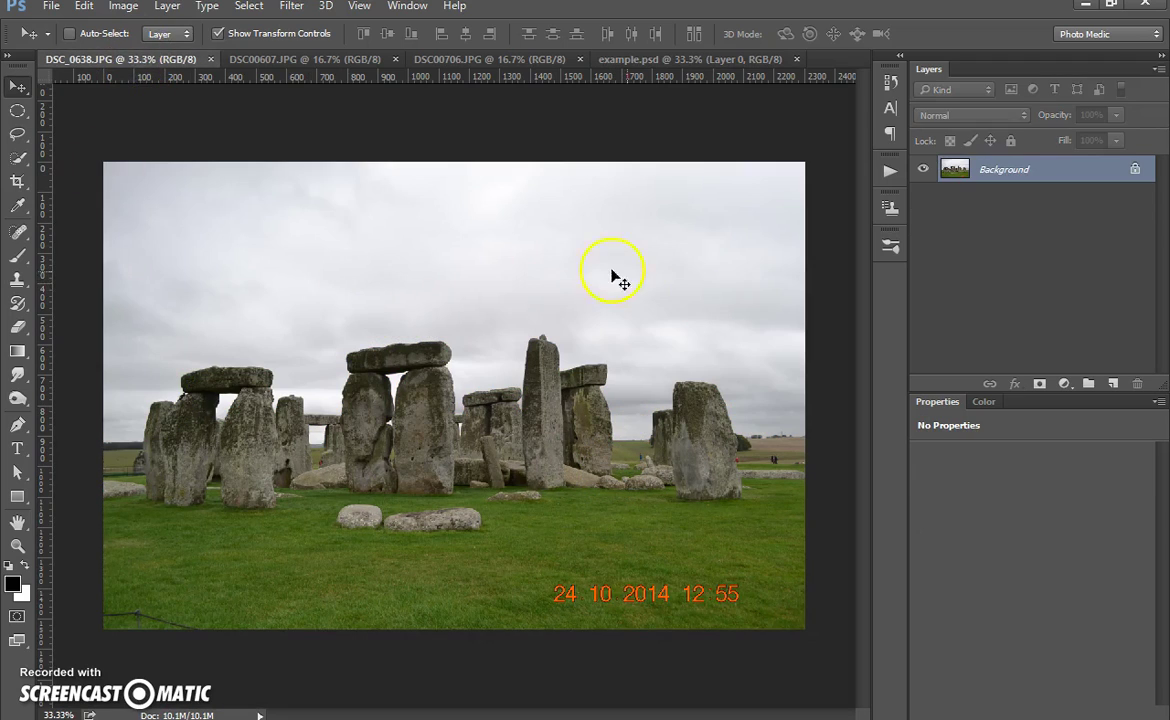
{"action": "left_click", "coordinate": [724, 59]}
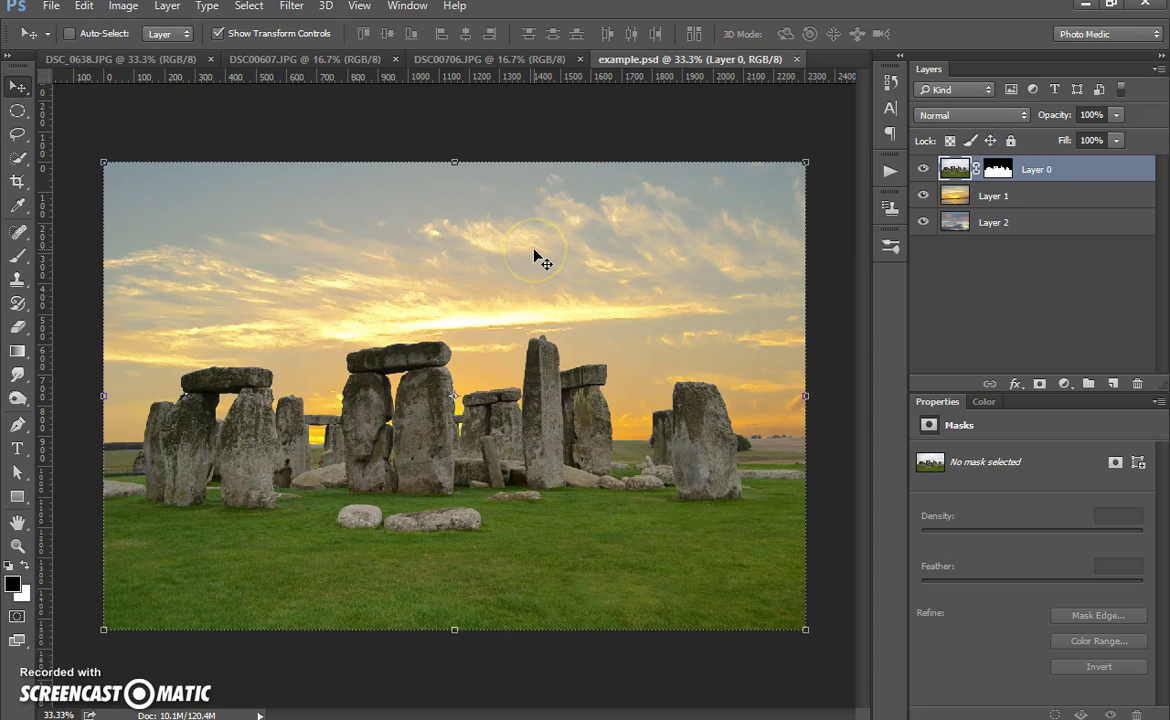
{"action": "left_click", "coordinate": [1038, 198]}
{"action": "left_click", "coordinate": [1040, 223]}
{"action": "left_click", "coordinate": [1033, 203]}
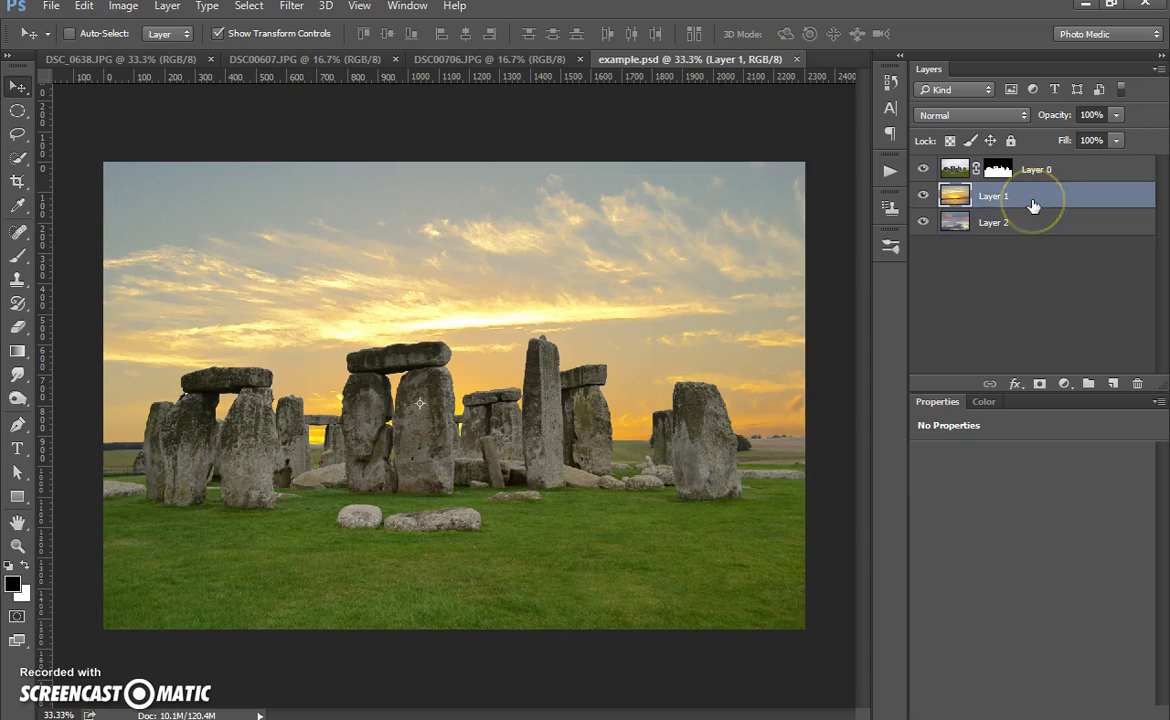
{"action": "left_click", "coordinate": [797, 59]}
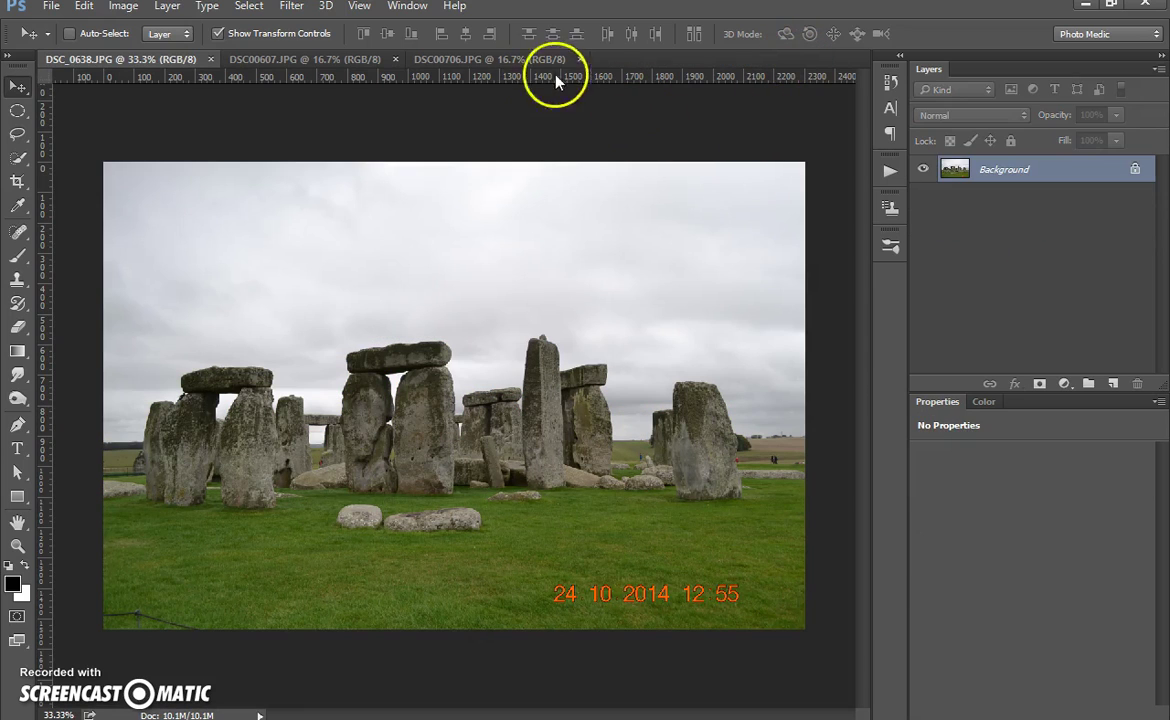
View the DSC00607 and DSC00706 sunset photos, then return to DSC_0638
{"action": "left_click", "coordinate": [305, 60]}
{"action": "left_click", "coordinate": [490, 59]}
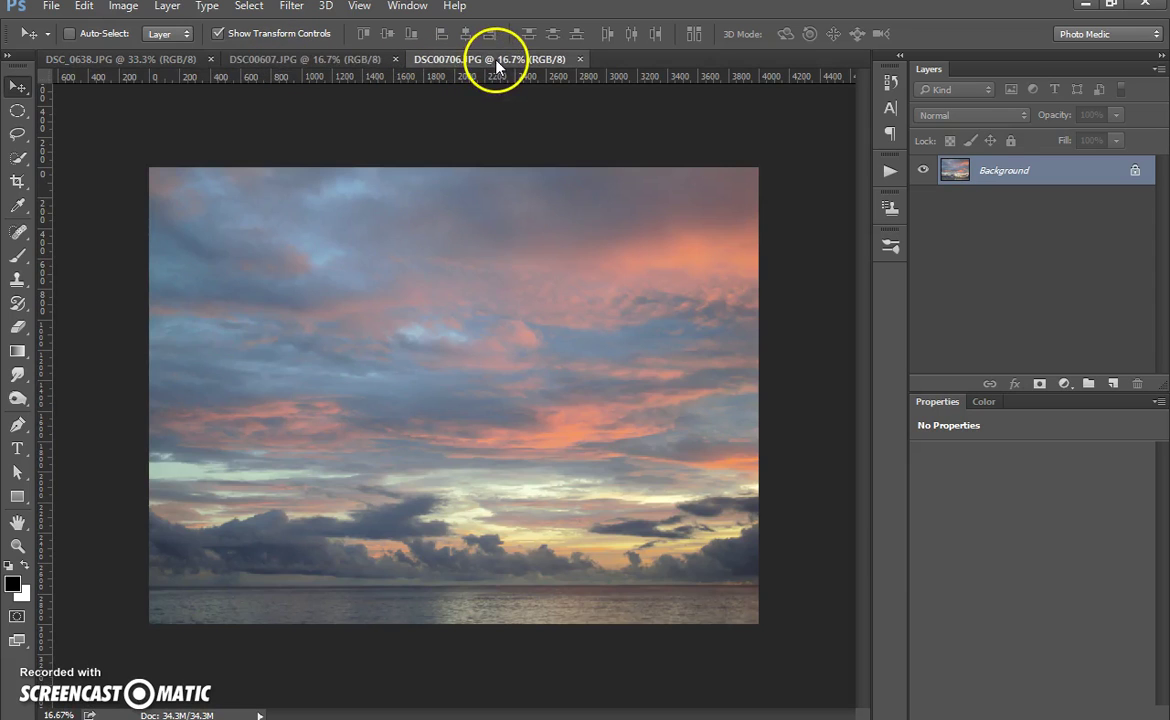
{"action": "left_click", "coordinate": [135, 62]}
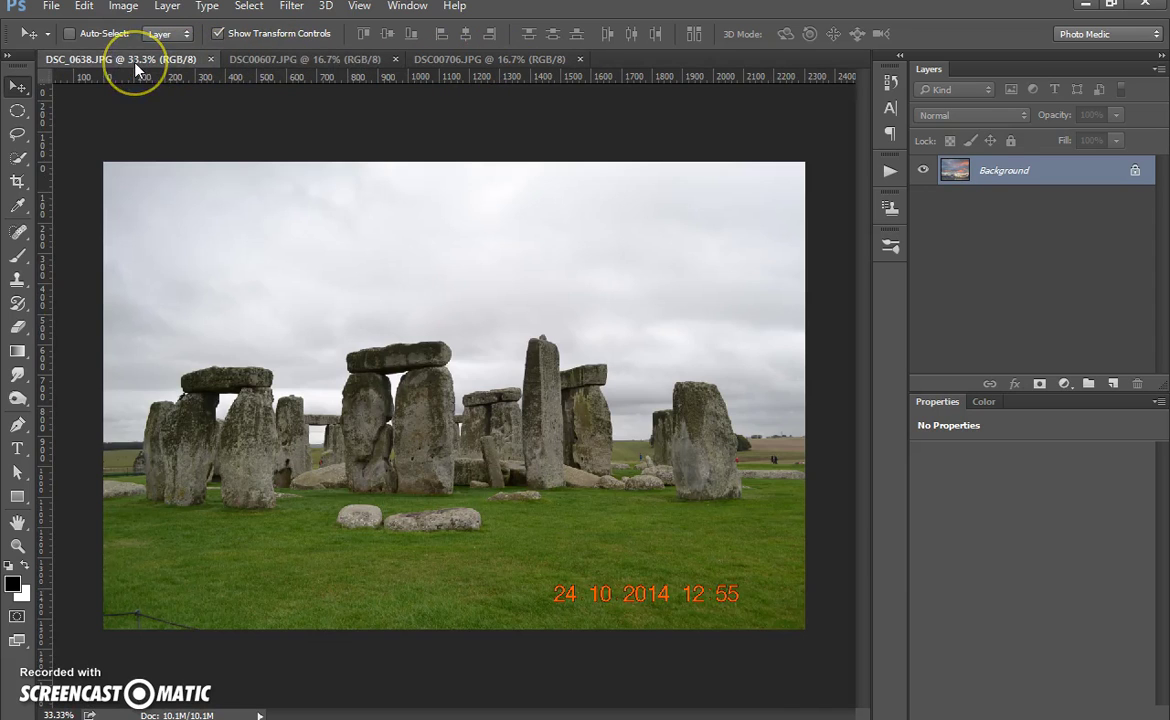
Choose the Quick Selection Tool and paint one stroke across the overcast sky above the stones
{"action": "left_click", "coordinate": [17, 160]}
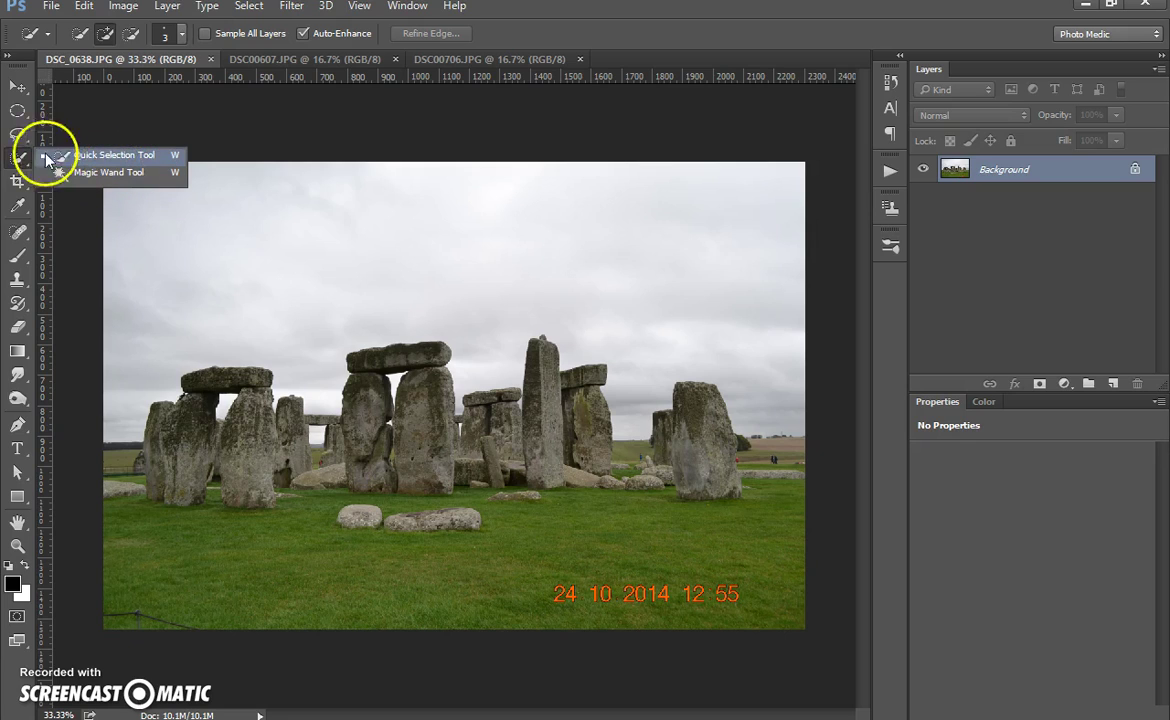
{"action": "left_click", "coordinate": [120, 157]}
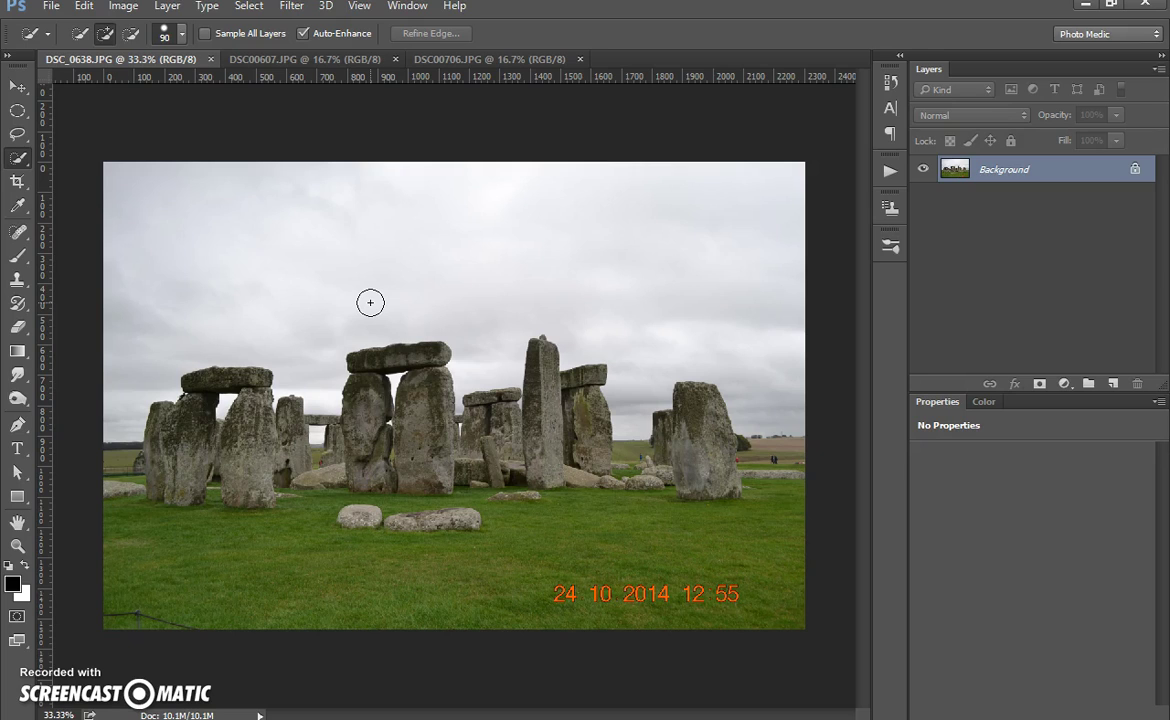
{"action": "mouse_move", "coordinate": [140, 300]}
{"action": "left_mouse_down"}
{"action": "mouse_move", "coordinate": [151, 321]}
{"action": "mouse_move", "coordinate": [128, 397]}
{"action": "mouse_move", "coordinate": [178, 261]}
{"action": "mouse_move", "coordinate": [604, 230]}
{"action": "left_mouse_up"}
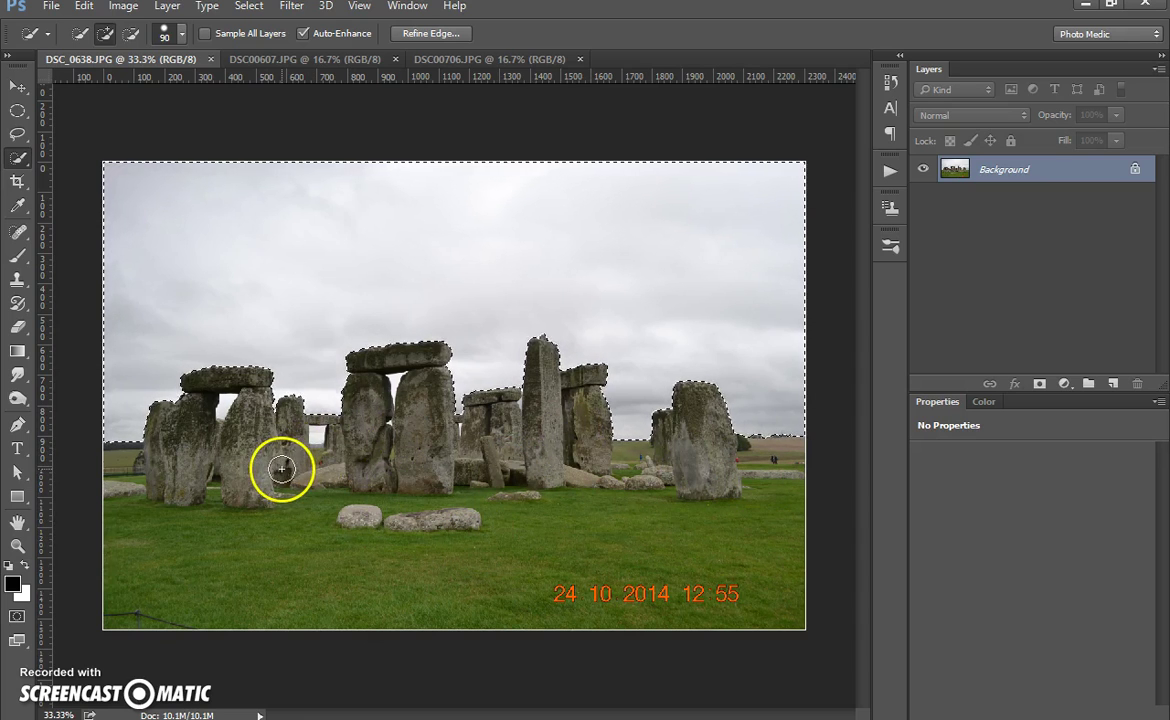
Zoom in and add the sky gap between the stones and under the lintel, brush size 45
{"action": "key", "text": "ctrl+plus"}
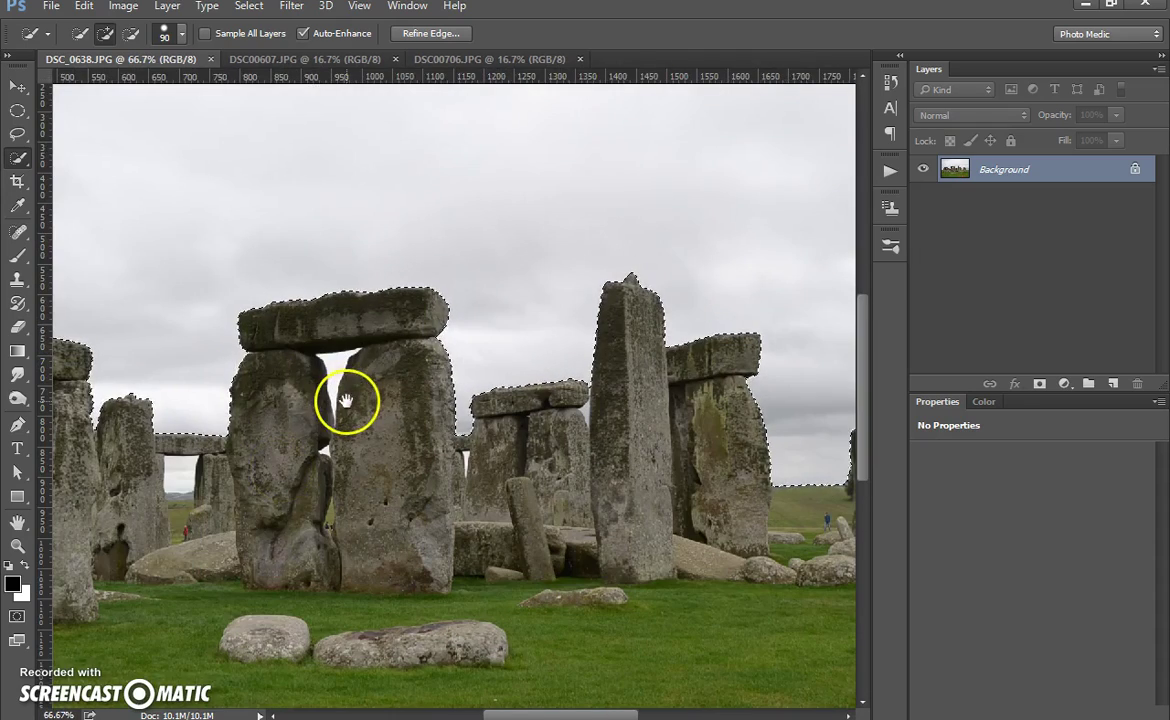
{"action": "left_click_drag", "start_coordinate": [350, 400], "coordinate": [380, 400]}
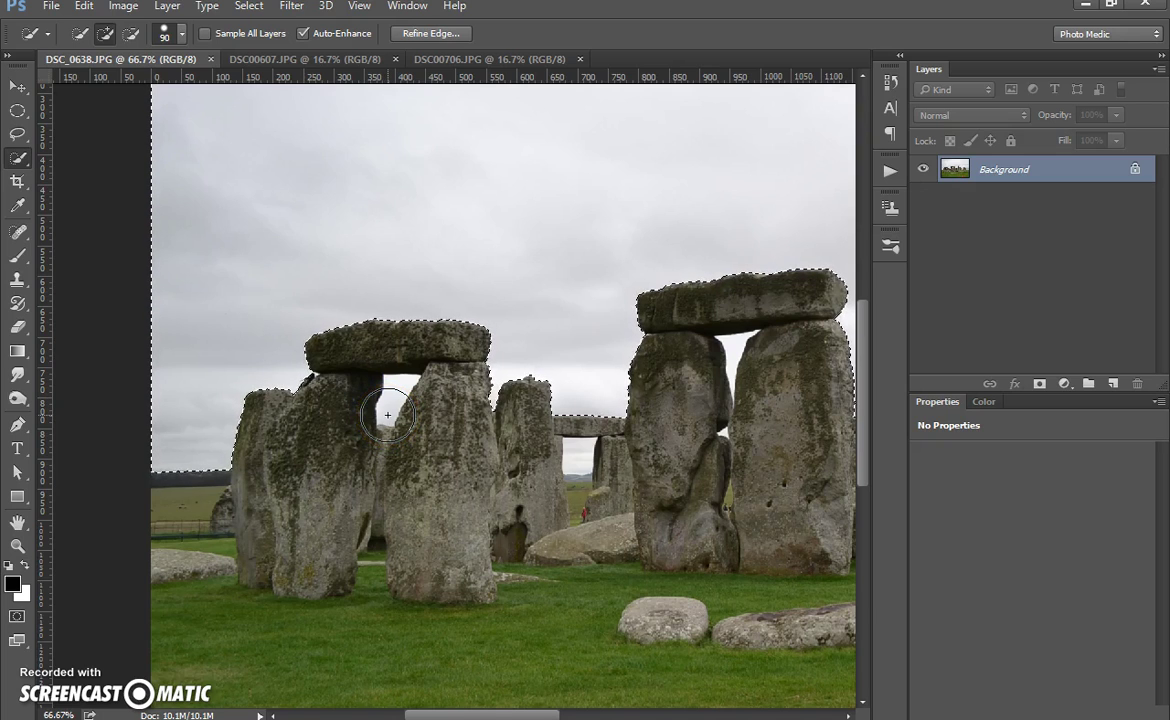
{"action": "scroll", "coordinate": [388, 414], "scroll_direction": "up", "scroll_amount": 1}
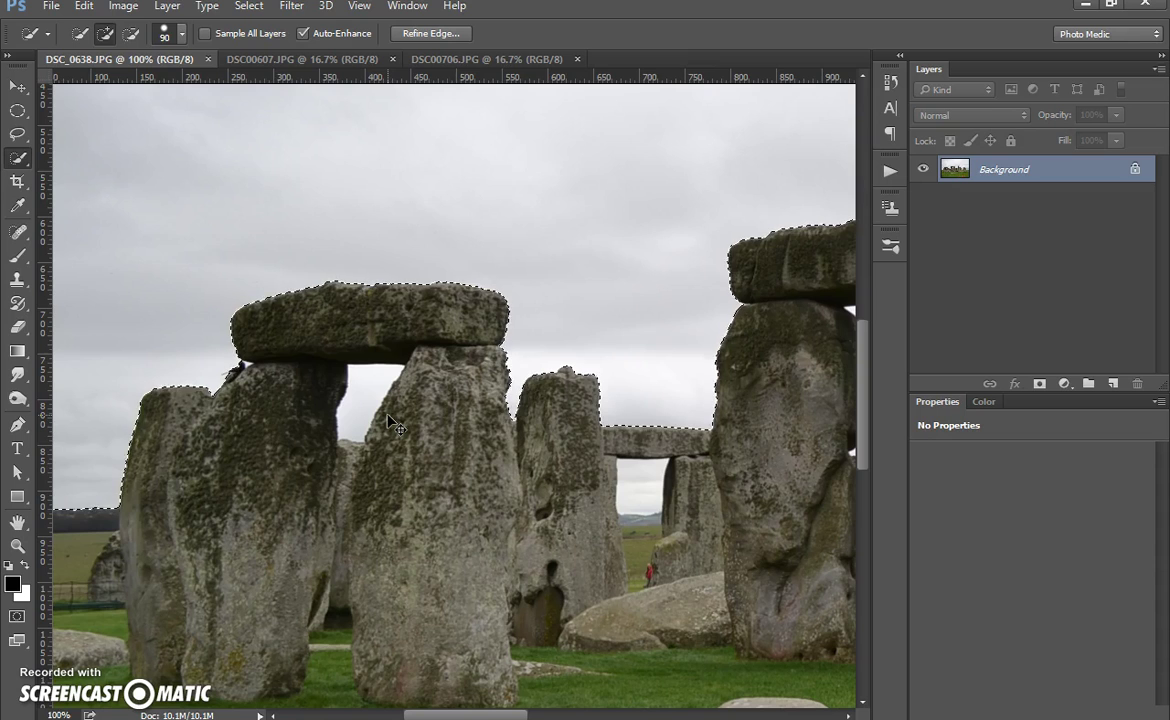
{"action": "scroll", "coordinate": [387, 416], "scroll_direction": "down", "scroll_amount": 1}
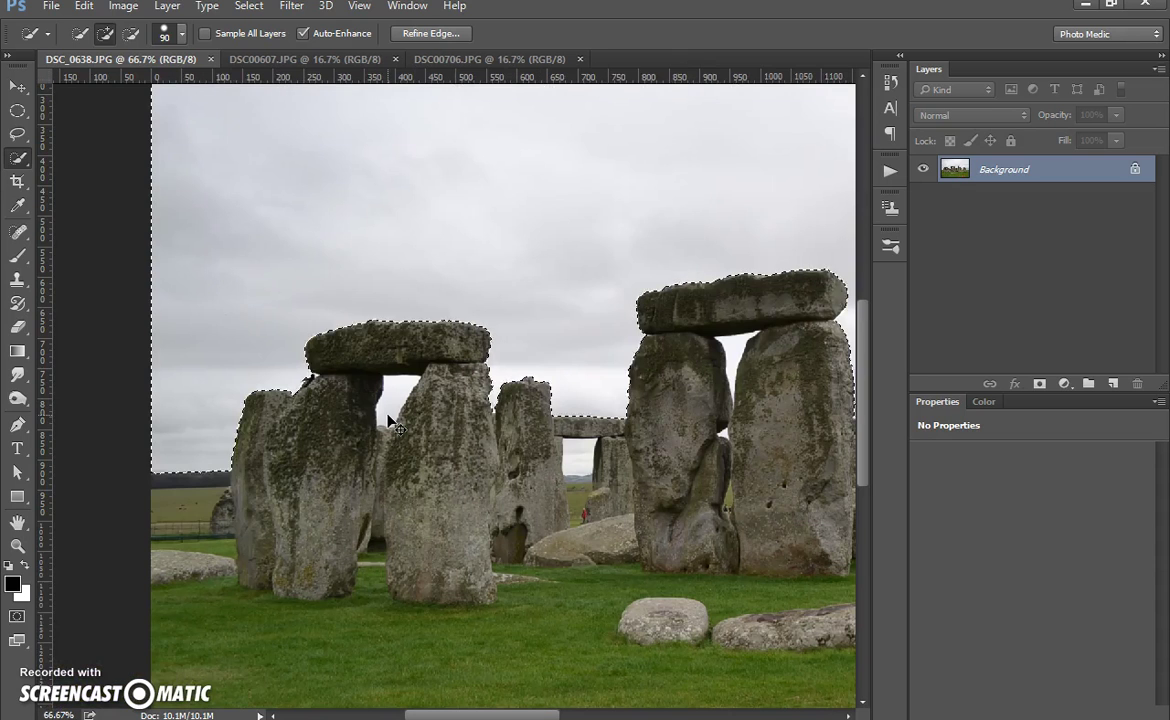
{"action": "mouse_move", "coordinate": [390, 414]}
{"action": "left_mouse_down"}
{"action": "mouse_move", "coordinate": [392, 399]}
{"action": "mouse_move", "coordinate": [360, 373]}
{"action": "mouse_move", "coordinate": [386, 405]}
{"action": "mouse_move", "coordinate": [398, 396]}
{"action": "left_mouse_up"}
{"action": "key", "text": "bracketleft"}
{"action": "key", "text": "bracketleft"}
{"action": "key", "text": "bracketleft"}
{"action": "key", "text": "bracketleft"}
{"action": "key", "text": "bracketleft"}
{"action": "key", "text": "bracketleft"}
{"action": "key", "text": "bracketleft"}
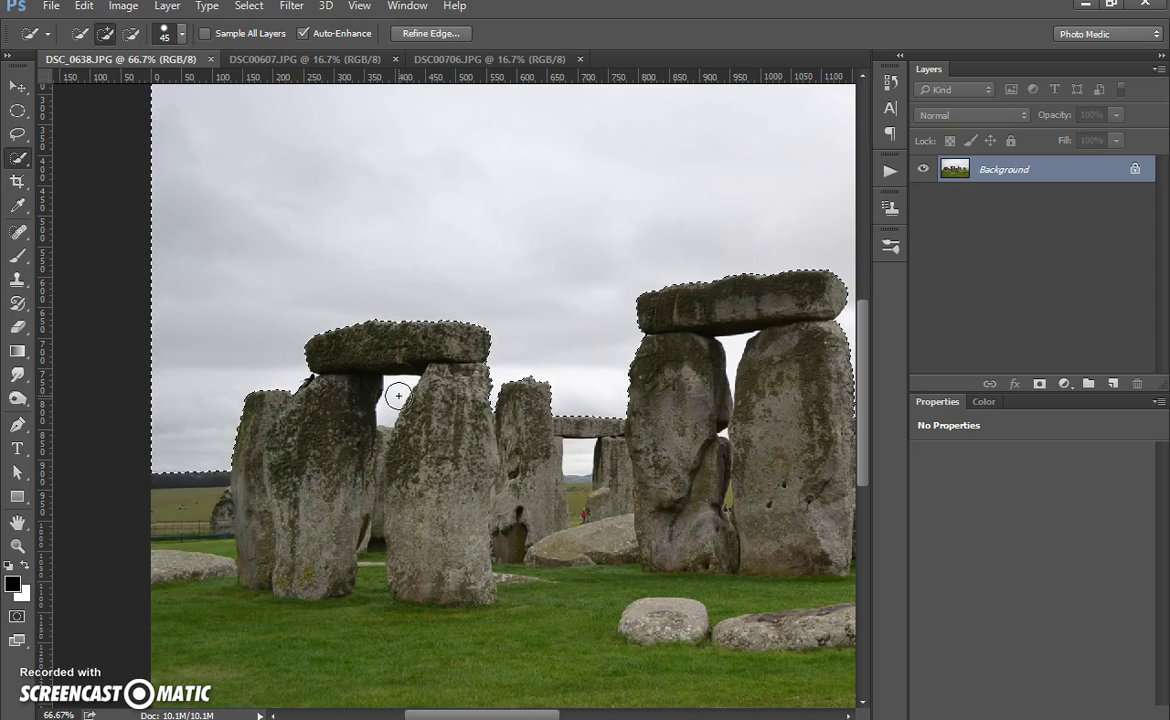
{"action": "mouse_move", "coordinate": [398, 396]}
{"action": "left_mouse_down"}
{"action": "mouse_move", "coordinate": [545, 478]}
{"action": "mouse_move", "coordinate": [580, 462]}
{"action": "left_mouse_up"}
With the brush shrunk to 10, add the gaps under the right and central lintels and beside the right trilithon
{"action": "left_click_drag", "start_coordinate": [710, 410], "coordinate": [480, 413]}
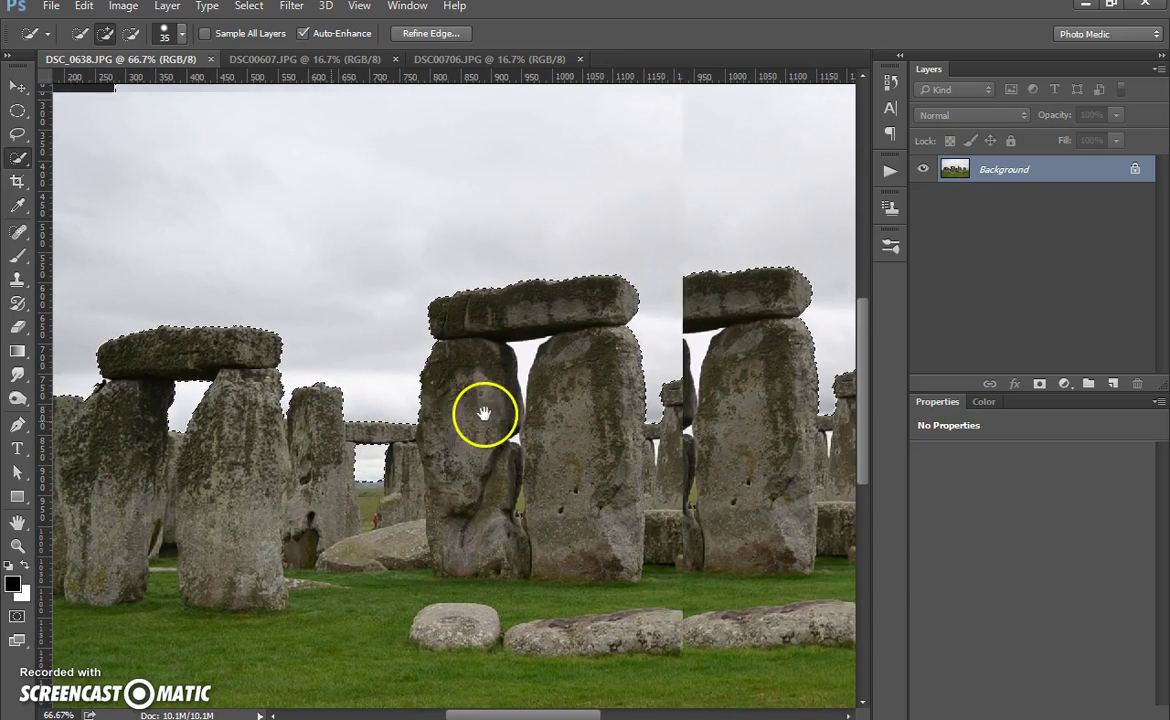
{"action": "key", "text": "bracketleft"}
{"action": "left_click", "coordinate": [522, 368]}
{"action": "left_click_drag", "start_coordinate": [523, 353], "coordinate": [531, 349]}
{"action": "key", "text": "ctrl+z"}
{"action": "key", "text": "bracketleft"}
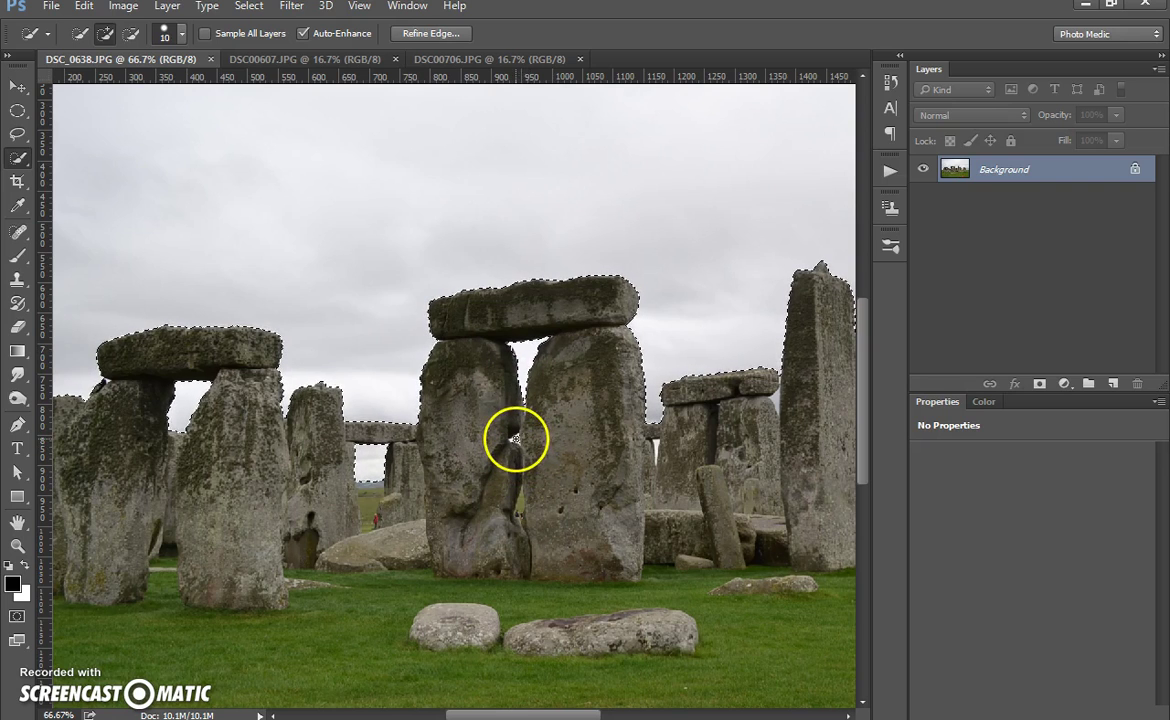
{"action": "key", "text": "bracketleft"}
{"action": "mouse_move", "coordinate": [513, 438]}
{"action": "left_mouse_down"}
{"action": "mouse_move", "coordinate": [528, 467]}
{"action": "mouse_move", "coordinate": [517, 413]}
{"action": "left_mouse_up"}
{"action": "left_click_drag", "start_coordinate": [674, 426], "coordinate": [656, 444]}
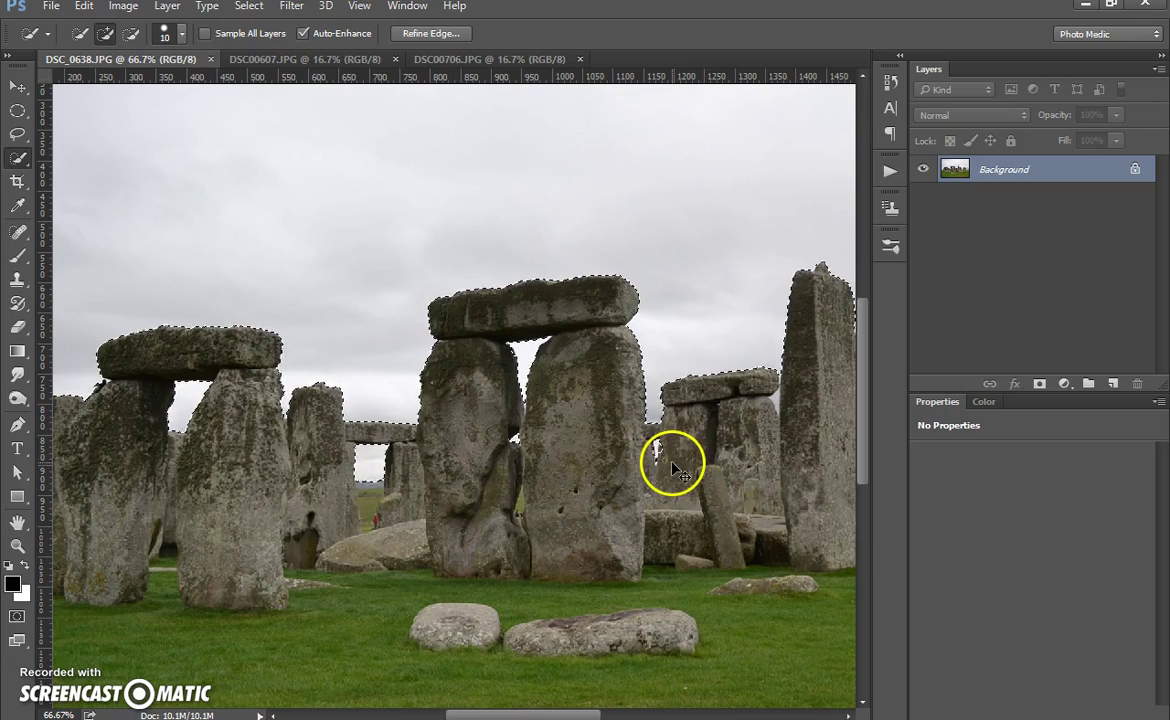
{"action": "key", "text": "ctrl+plus"}
{"action": "key", "text": "ctrl+plus"}
{"action": "left_click_drag", "start_coordinate": [731, 522], "coordinate": [269, 433]}
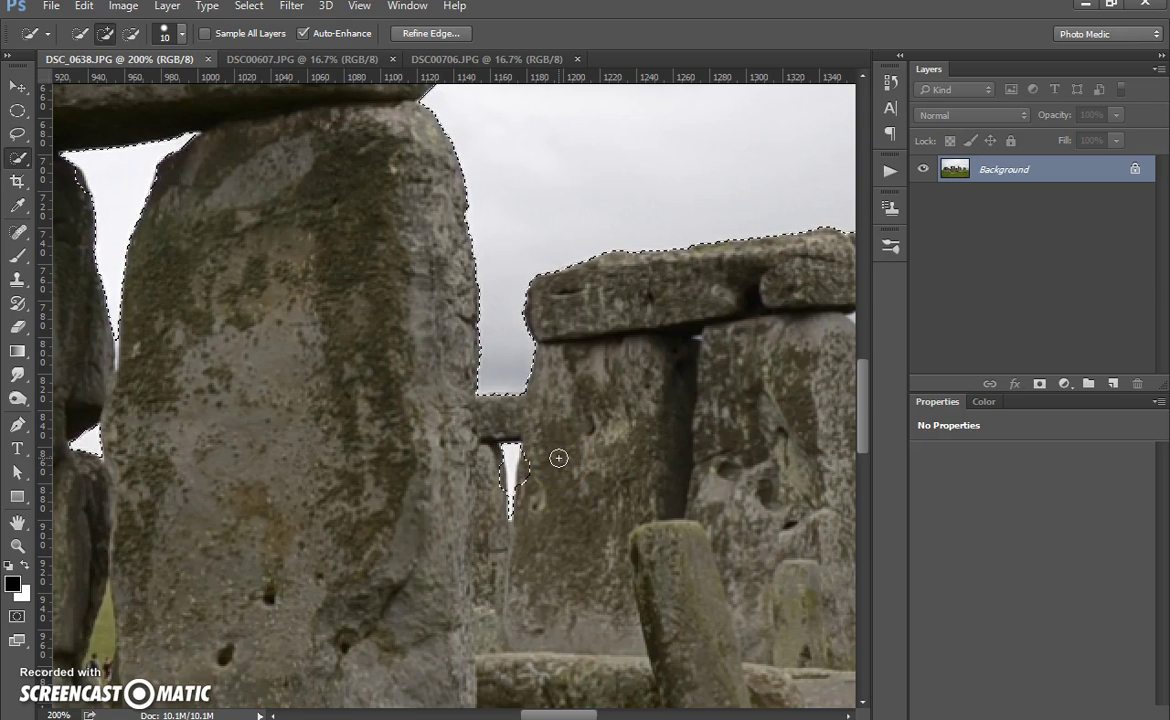
Subtract a tiny area around the narrow sky gap, switching among the Quick Selection modes
{"action": "key", "text": "alt"}
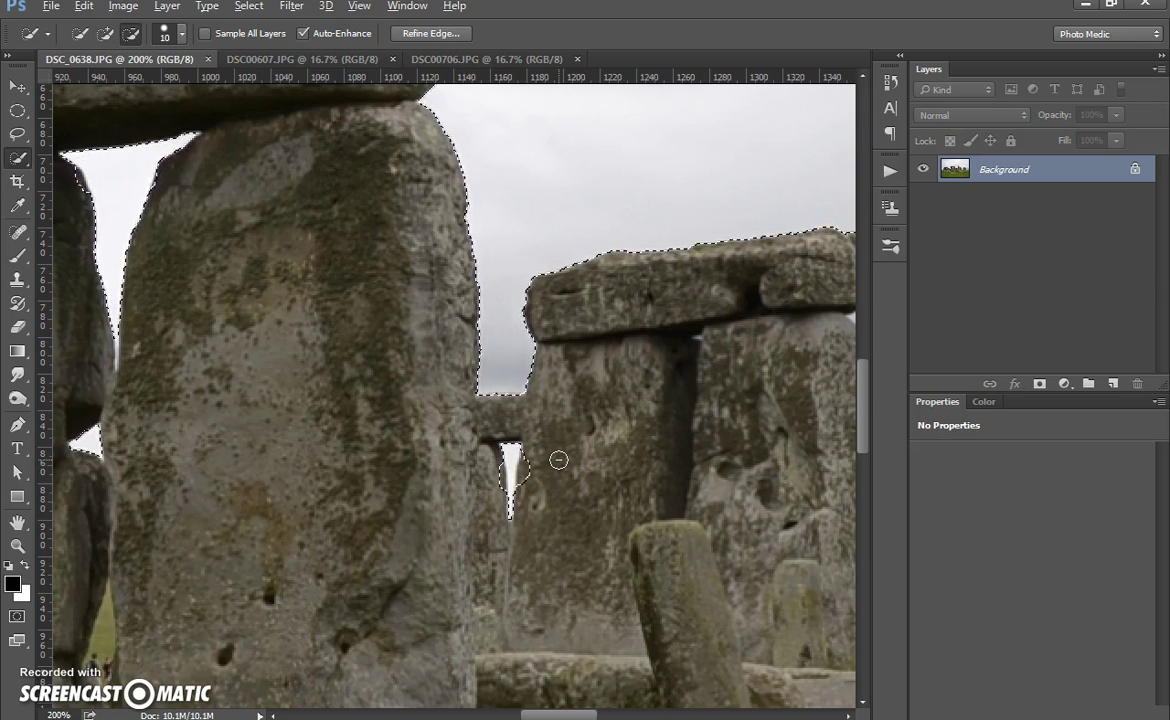
{"action": "left_click_drag", "start_coordinate": [558, 459], "coordinate": [560, 462]}
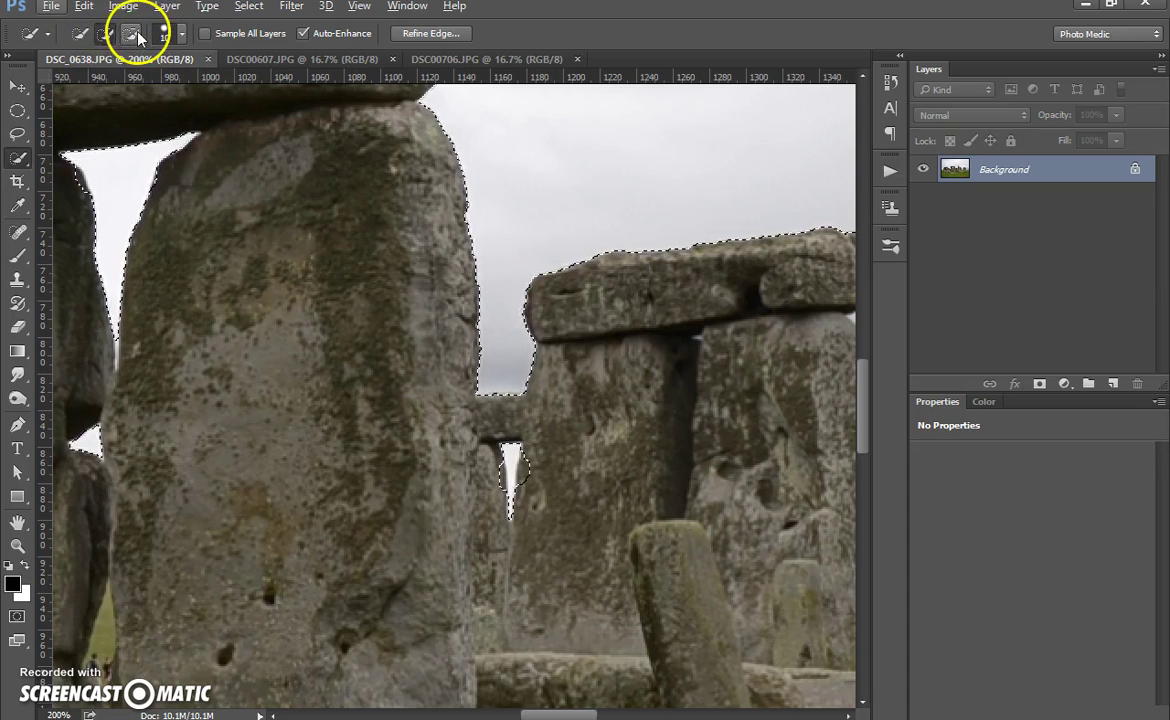
{"action": "left_click", "coordinate": [103, 36]}
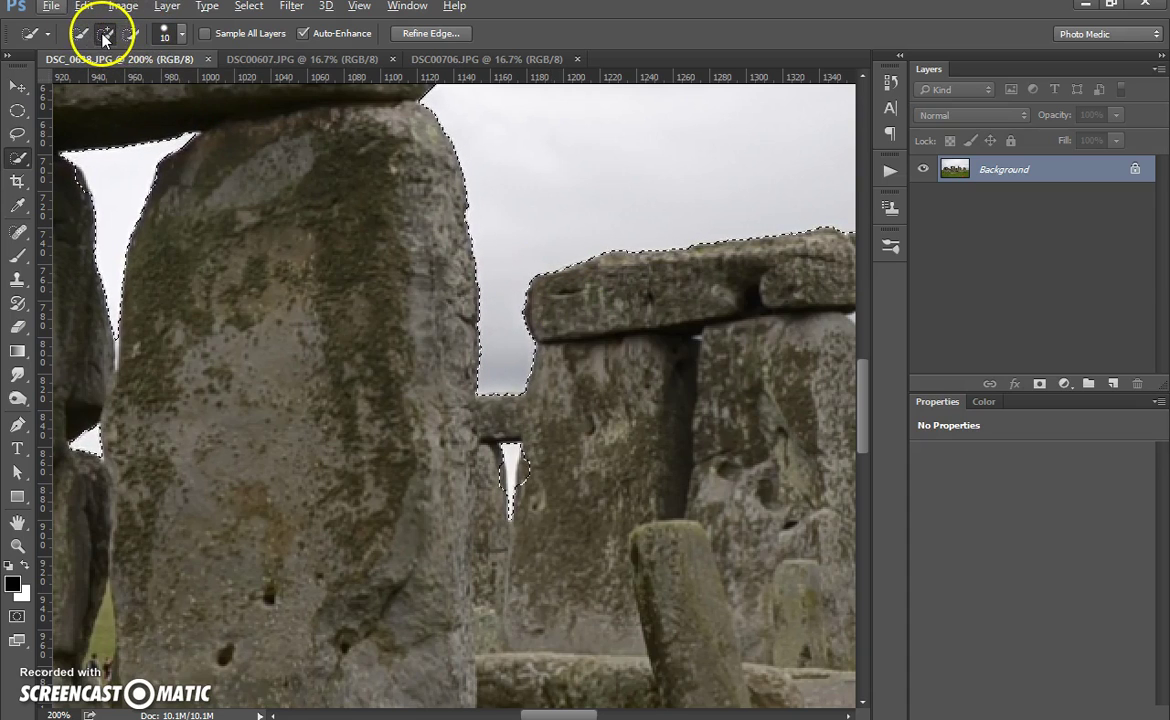
{"action": "left_click", "coordinate": [131, 36]}
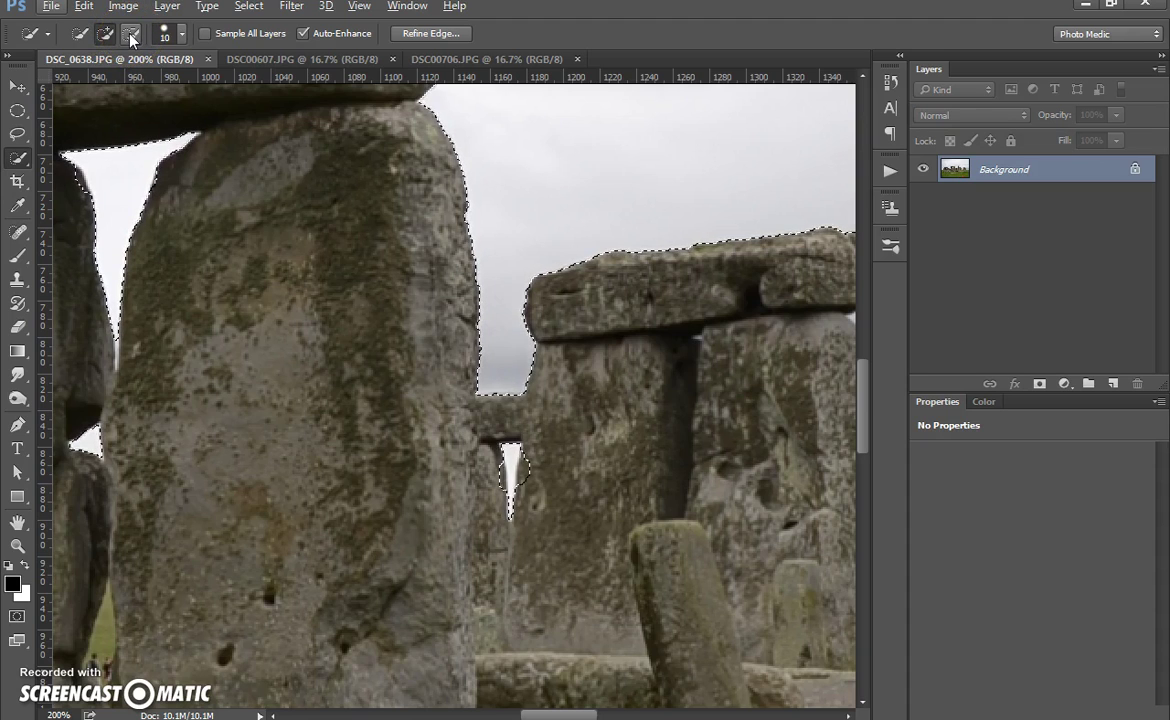
{"action": "left_click", "coordinate": [79, 36]}
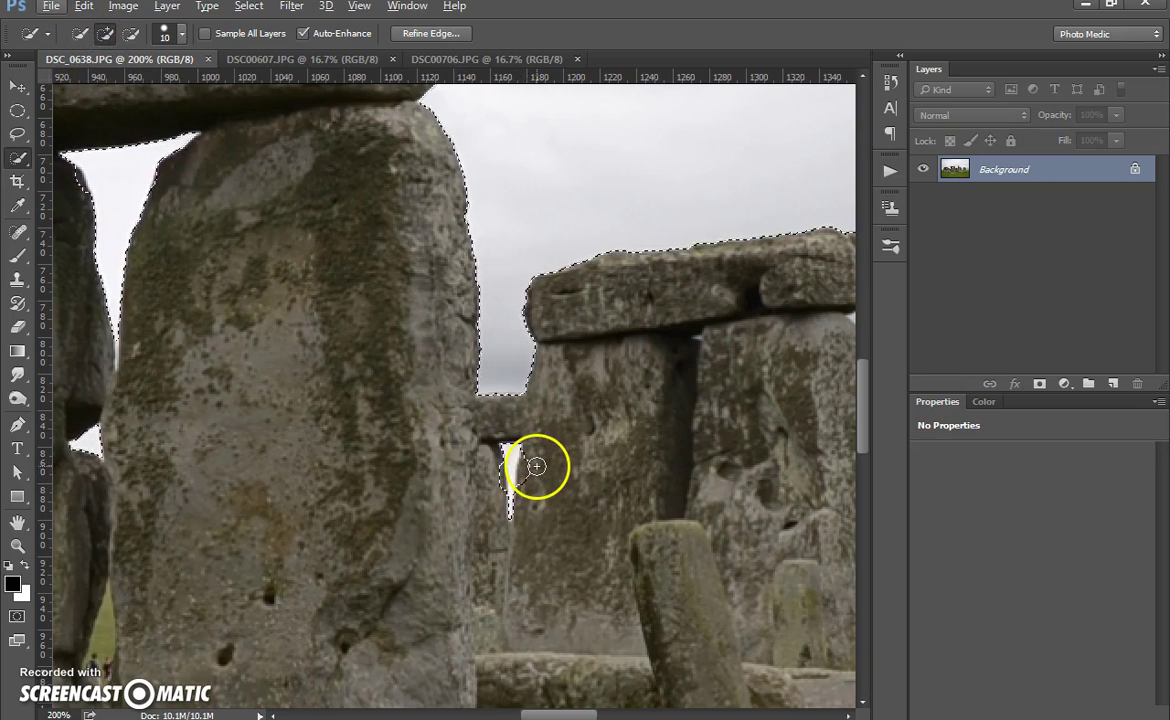
{"action": "key", "text": "alt"}
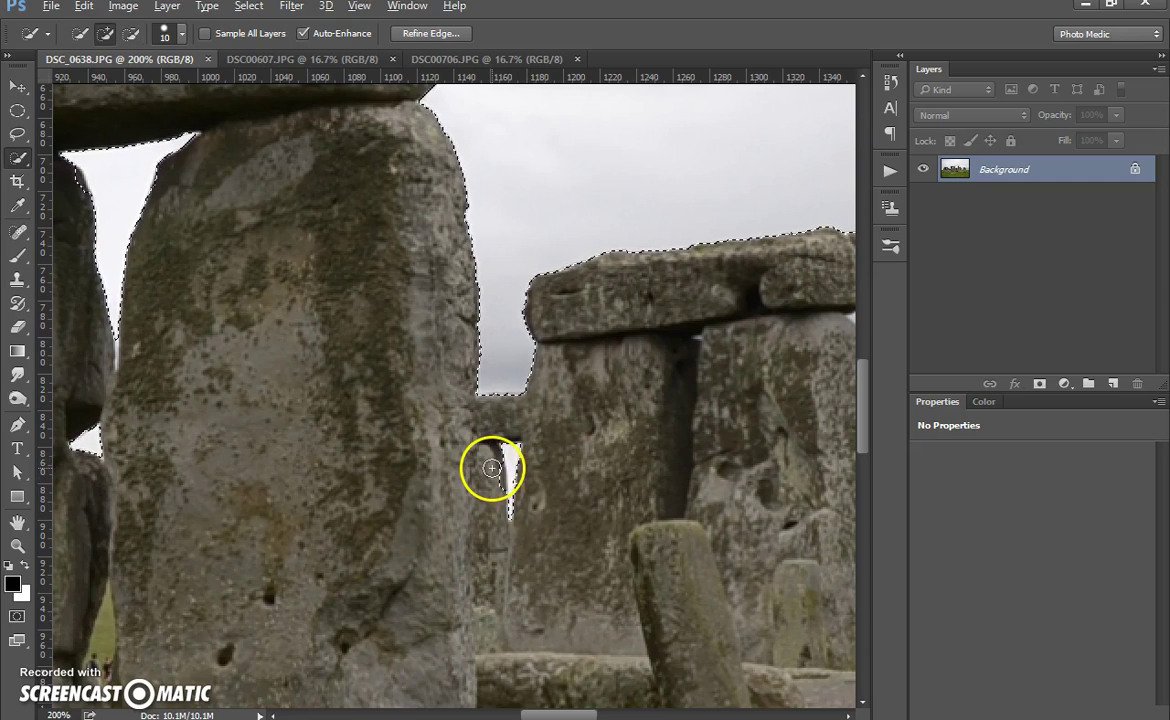
{"action": "key", "text": "alt"}
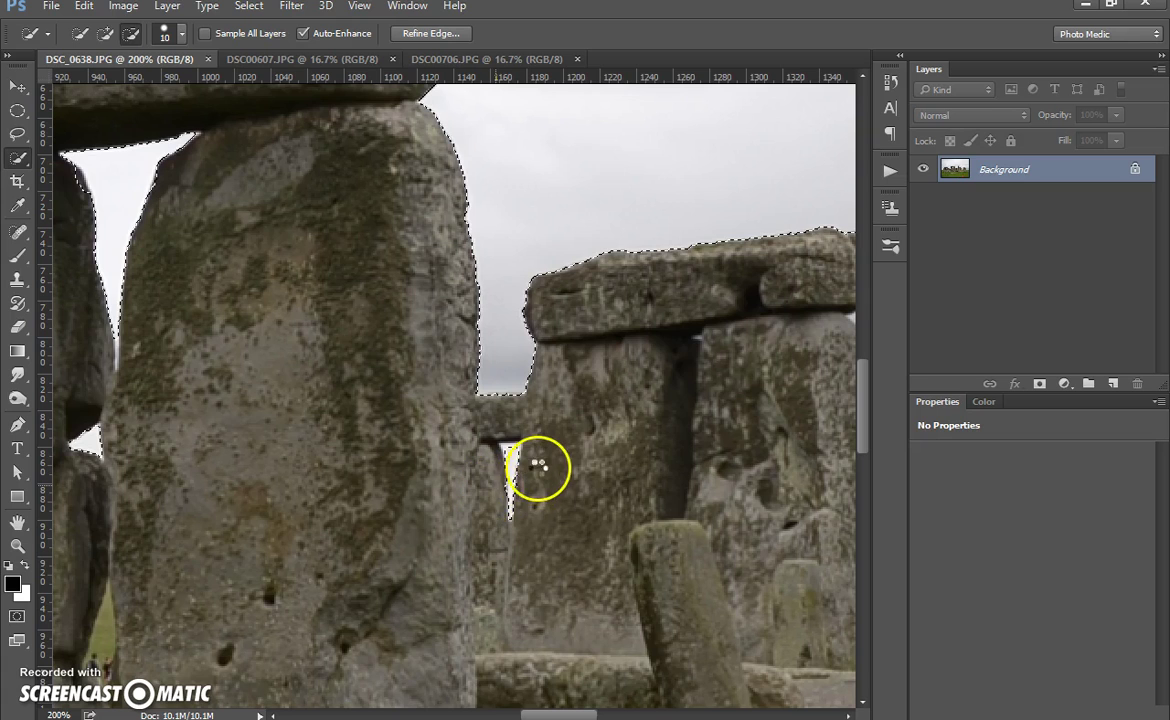
With a brush of 7 or smaller, refine the selection at the right lintel's end and the tall stone's edge
{"action": "mouse_move", "coordinate": [648, 449]}
{"action": "left_mouse_down"}
{"action": "mouse_move", "coordinate": [600, 398]}
{"action": "mouse_move", "coordinate": [473, 381]}
{"action": "left_mouse_up"}
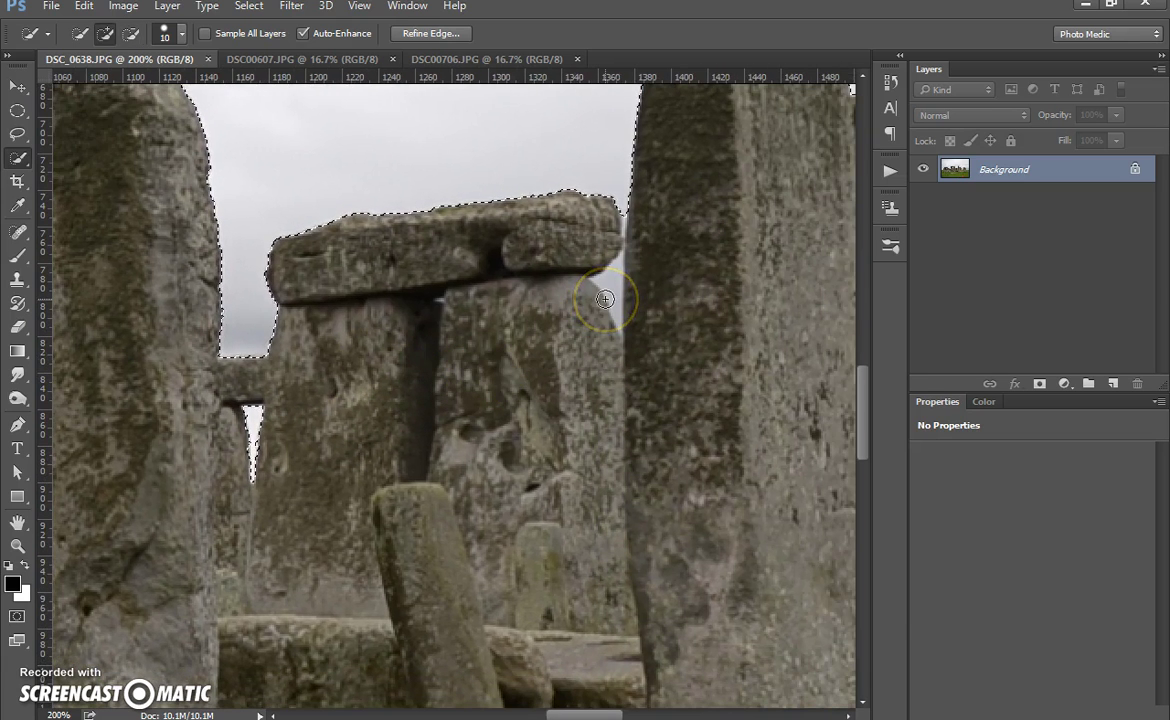
{"action": "key", "text": "bracketleft"}
{"action": "left_click_drag", "start_coordinate": [612, 264], "coordinate": [614, 304]}
{"action": "key", "text": "bracketleft"}
{"action": "key", "text": "bracketleft"}
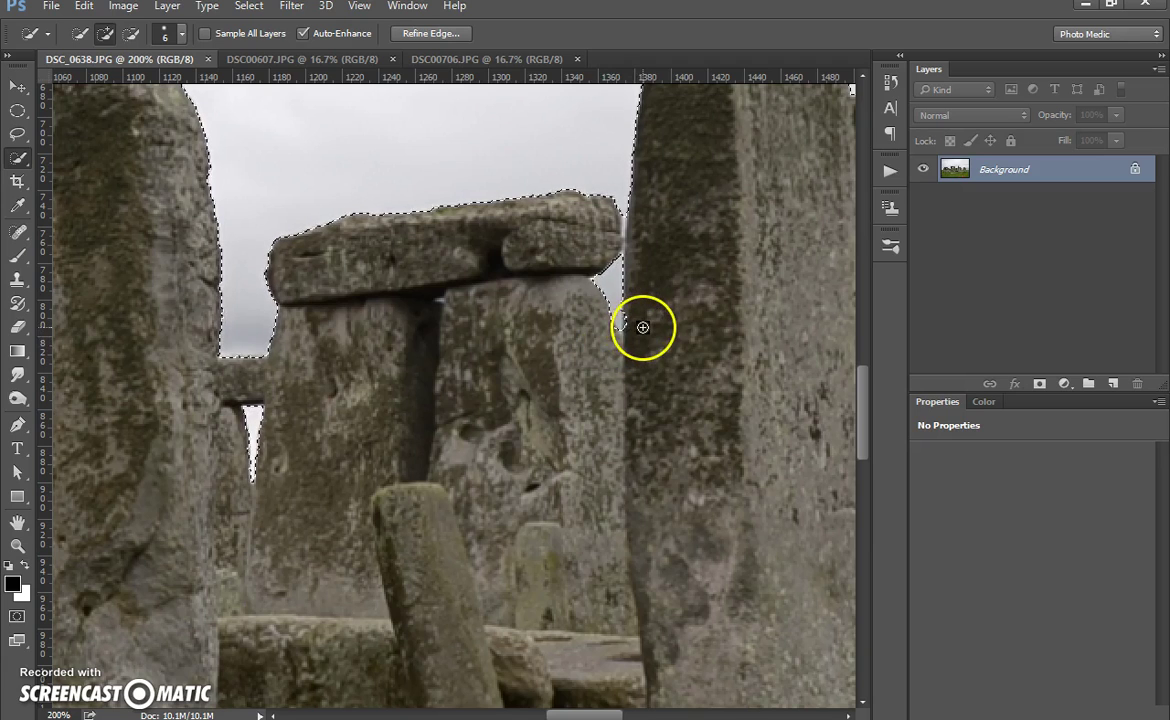
{"action": "left_click", "coordinate": [633, 321], "text": "alt"}
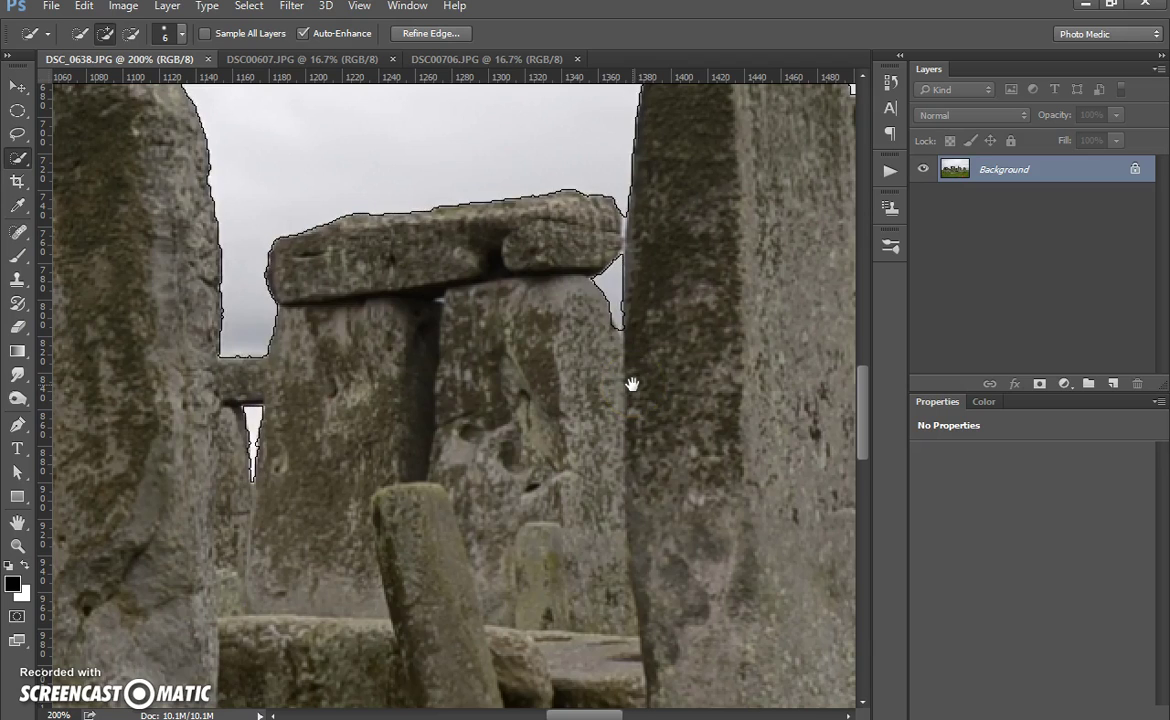
{"action": "left_click_drag", "start_coordinate": [627, 384], "coordinate": [178, 389]}
{"action": "left_click_drag", "start_coordinate": [420, 235], "coordinate": [512, 378]}
{"action": "key", "text": "bracketleft"}
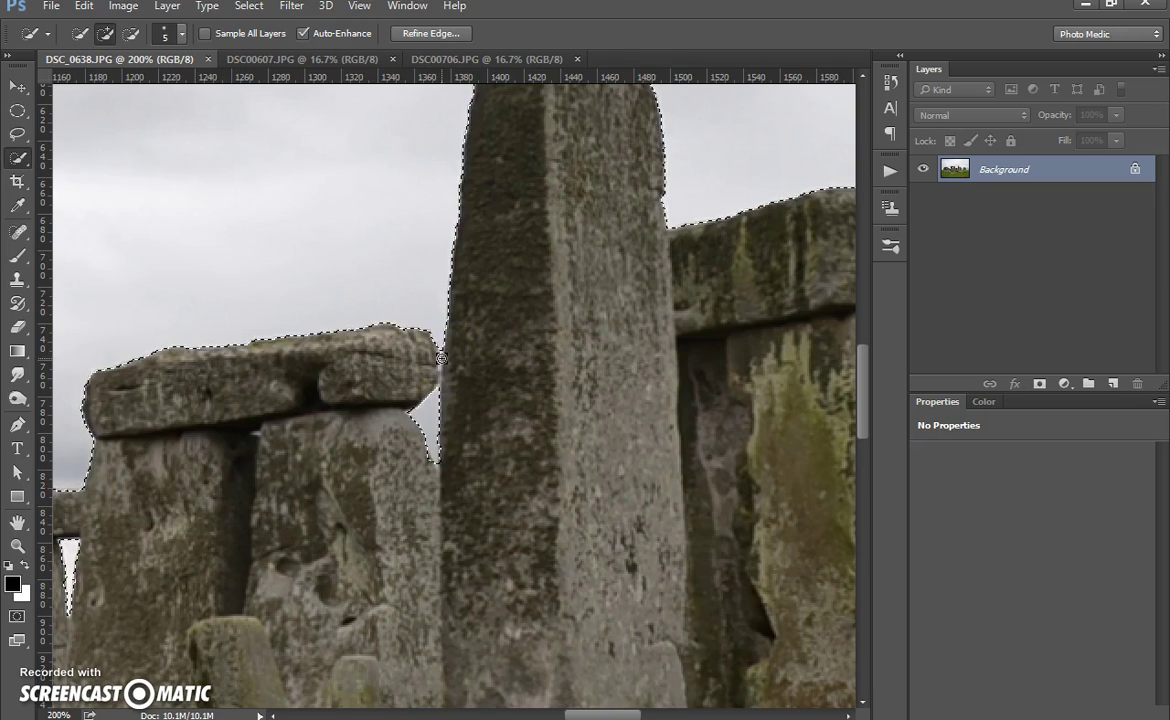
{"action": "key", "text": "bracketleft"}
{"action": "left_click", "coordinate": [445, 340]}
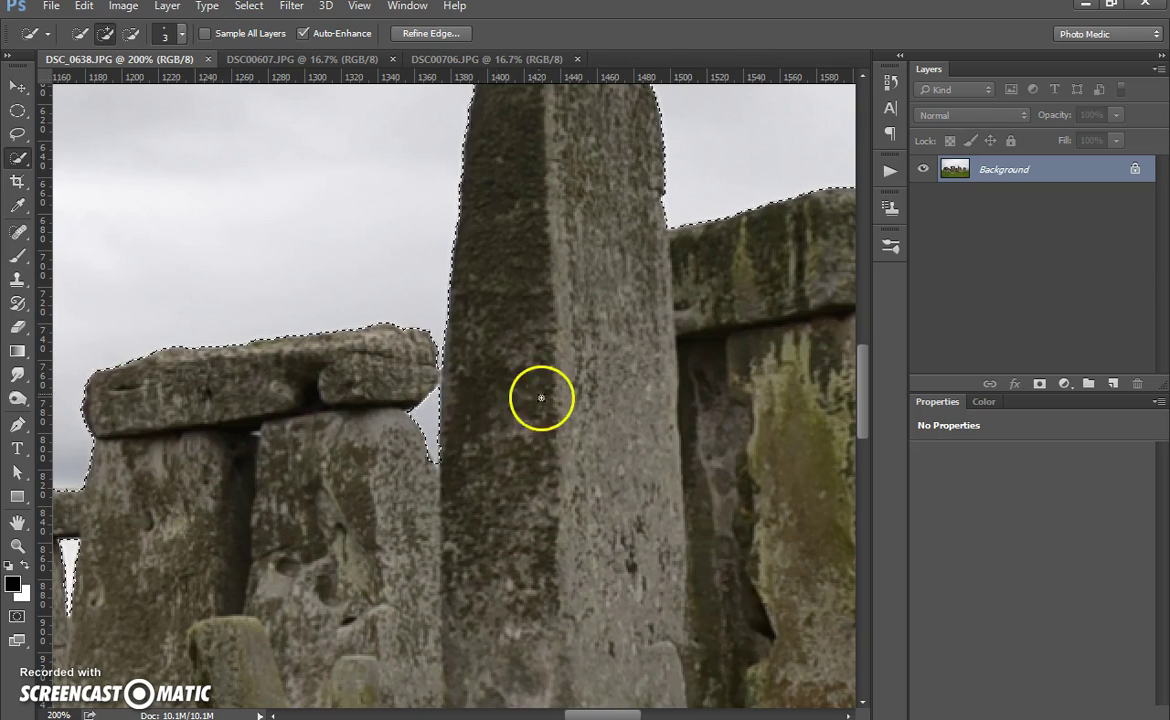
Subtract the bird on the lintel from the selection so the edge follows the stone, then fit the photo
{"action": "key", "text": "ctrl+minus"}
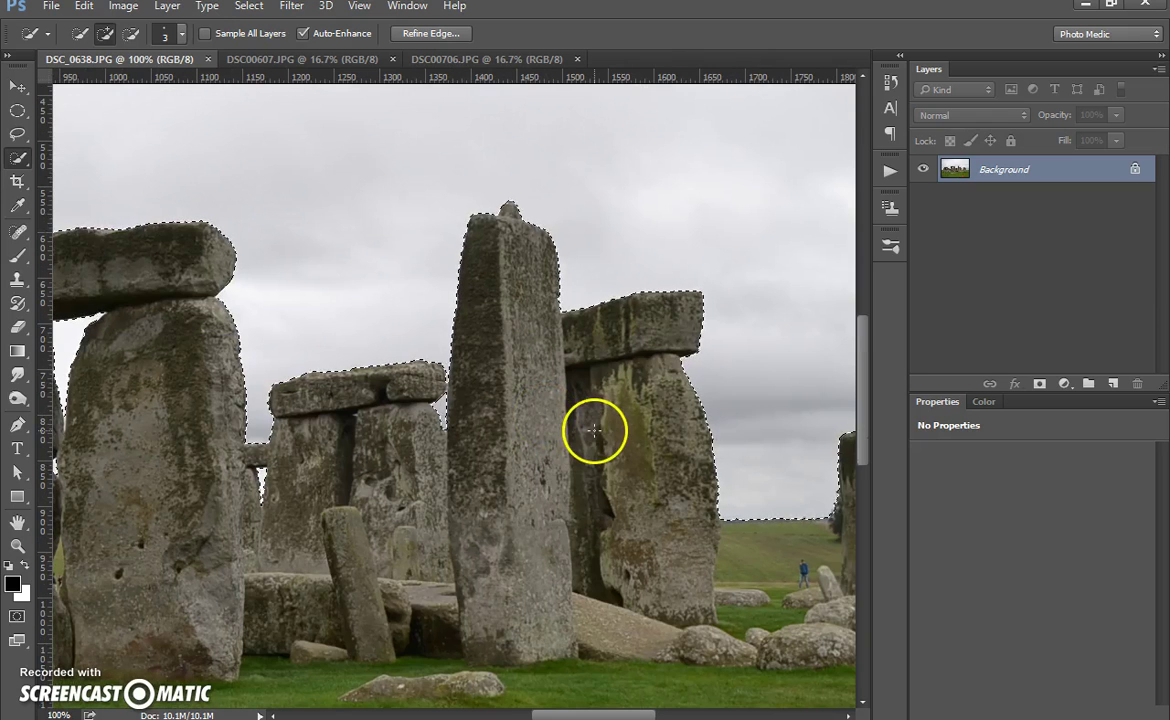
{"action": "left_click_drag", "start_coordinate": [347, 462], "coordinate": [704, 434]}
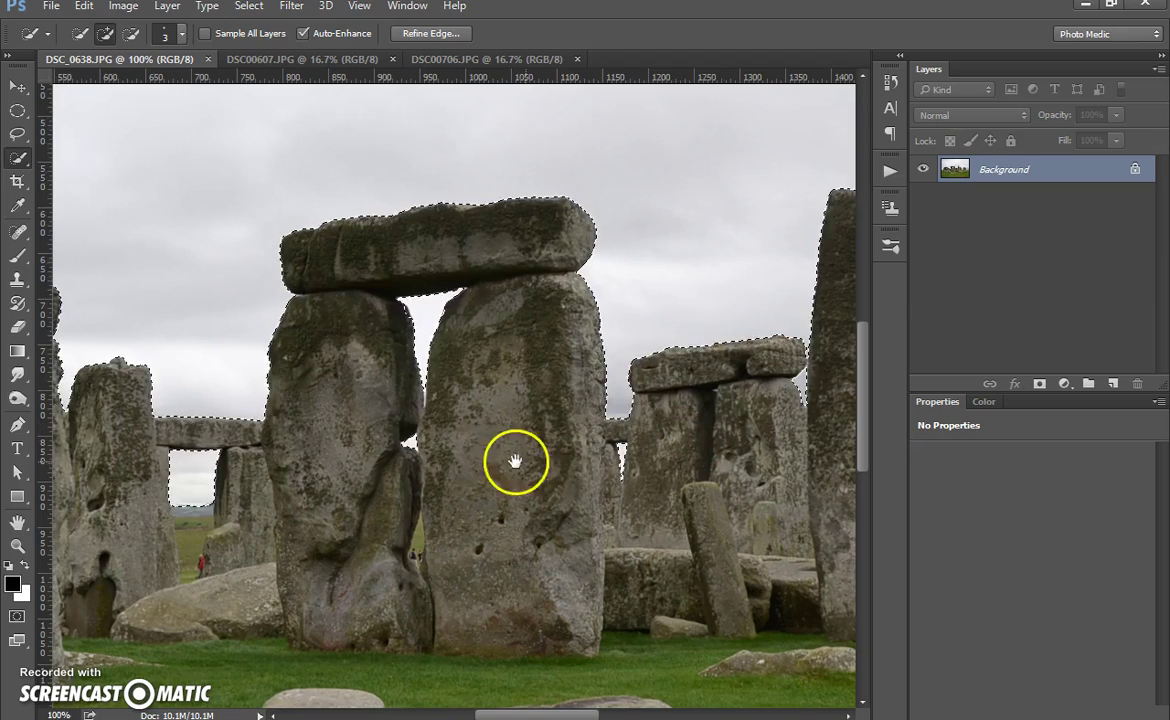
{"action": "left_click_drag", "start_coordinate": [460, 462], "coordinate": [705, 457]}
{"action": "left_click_drag", "start_coordinate": [300, 461], "coordinate": [626, 458]}
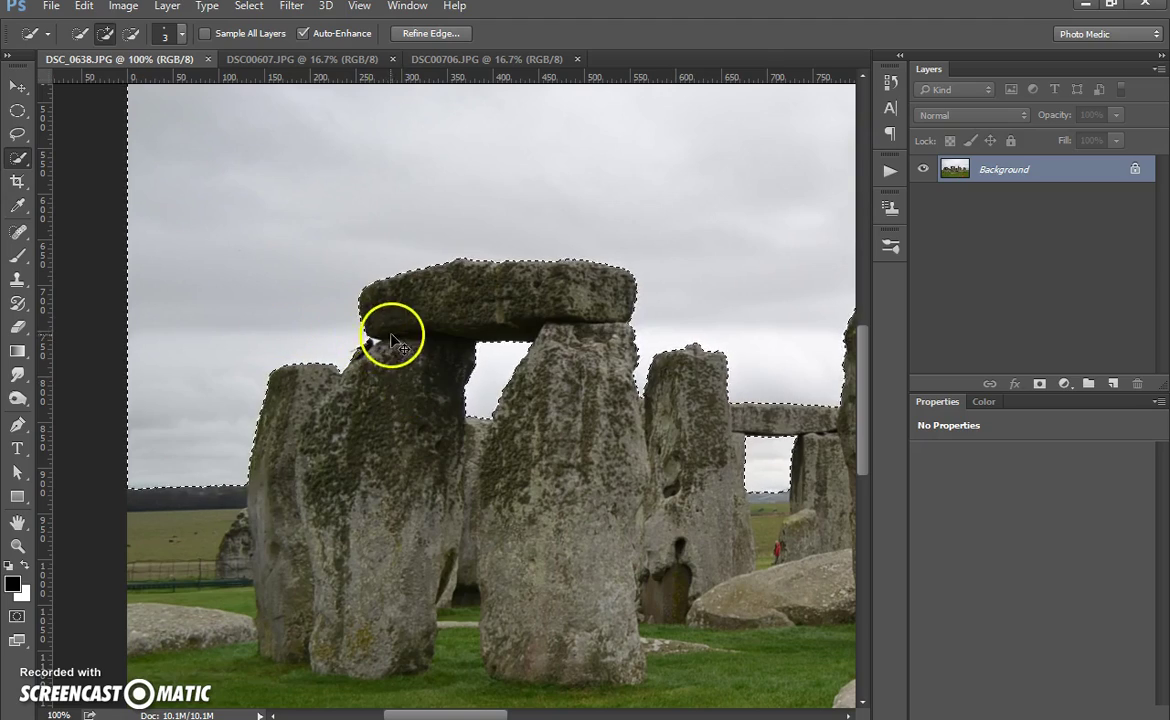
{"action": "key", "text": "ctrl+plus"}
{"action": "key", "text": "ctrl+plus"}
{"action": "key", "text": "ctrl+minus"}
{"action": "left_click_drag", "start_coordinate": [373, 319], "coordinate": [488, 384]}
{"action": "left_click_drag", "start_coordinate": [435, 353], "coordinate": [405, 350]}
{"action": "key", "text": "alt"}
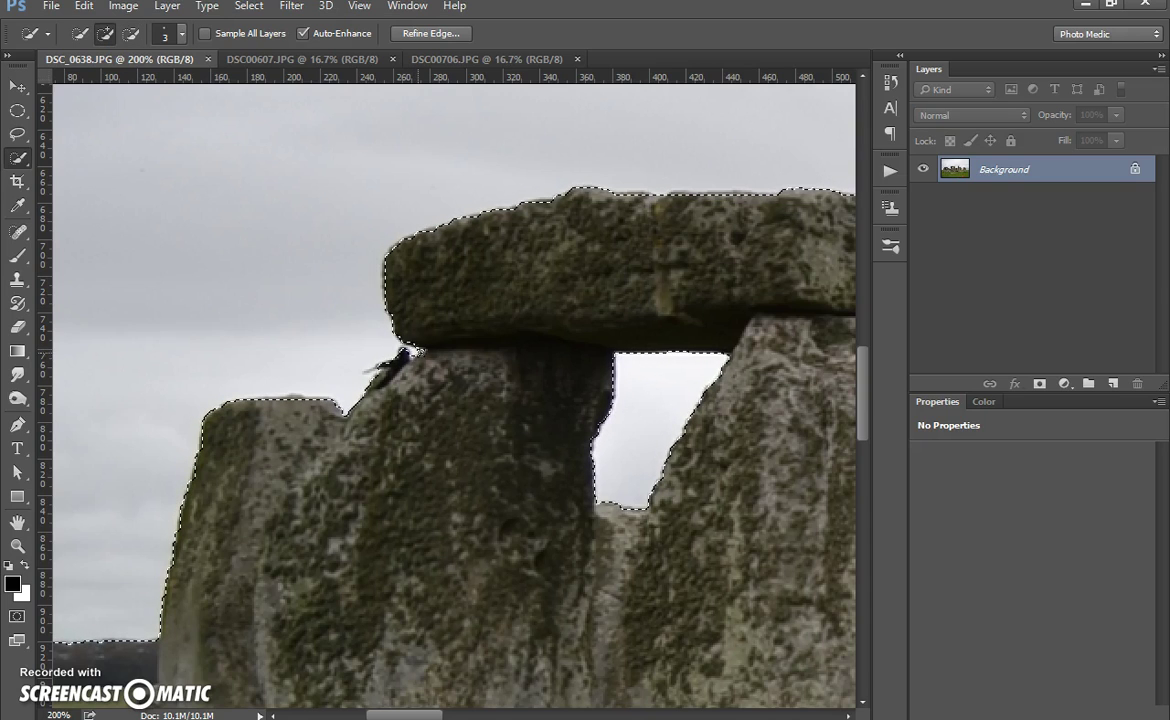
{"action": "left_click", "coordinate": [431, 373]}
{"action": "left_click_drag", "start_coordinate": [471, 405], "coordinate": [497, 429]}
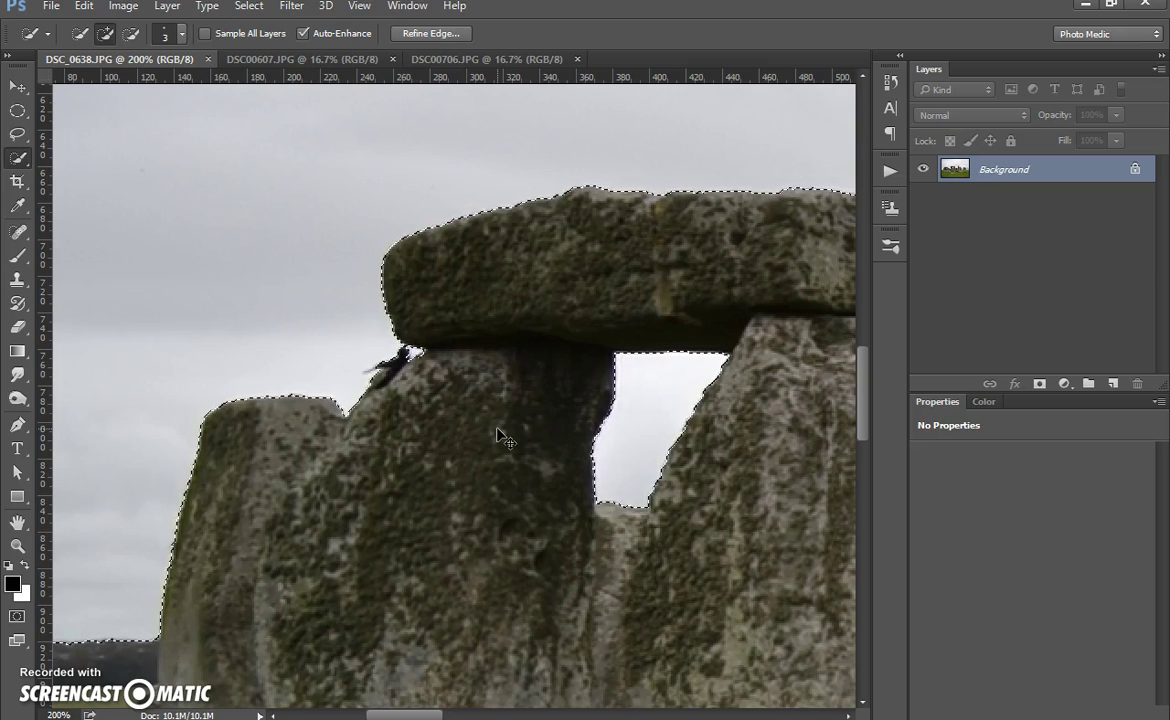
{"action": "key", "text": "ctrl+0"}
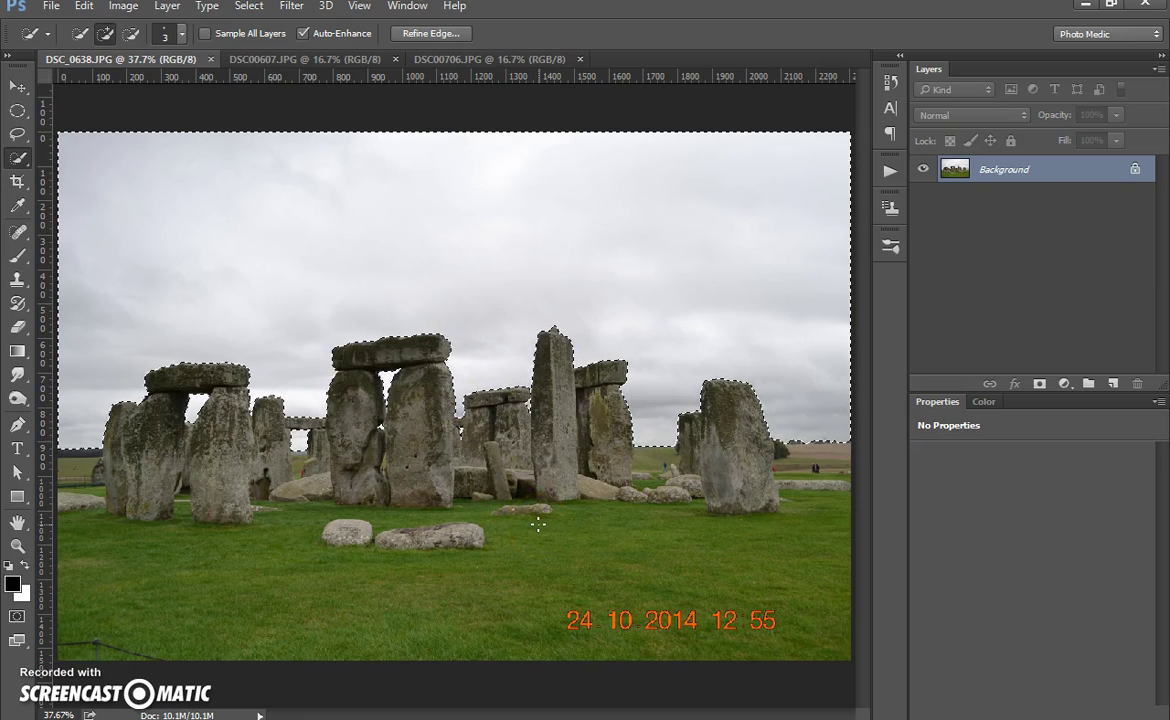
Add the grass to the selection, then try a layer mask and undo it
{"action": "mouse_move", "coordinate": [538, 524]}
{"action": "left_mouse_down"}
{"action": "mouse_move", "coordinate": [443, 450]}
{"action": "mouse_move", "coordinate": [360, 563]}
{"action": "mouse_move", "coordinate": [537, 524]}
{"action": "mouse_move", "coordinate": [729, 520]}
{"action": "left_mouse_up"}
{"action": "left_click", "coordinate": [1040, 384]}
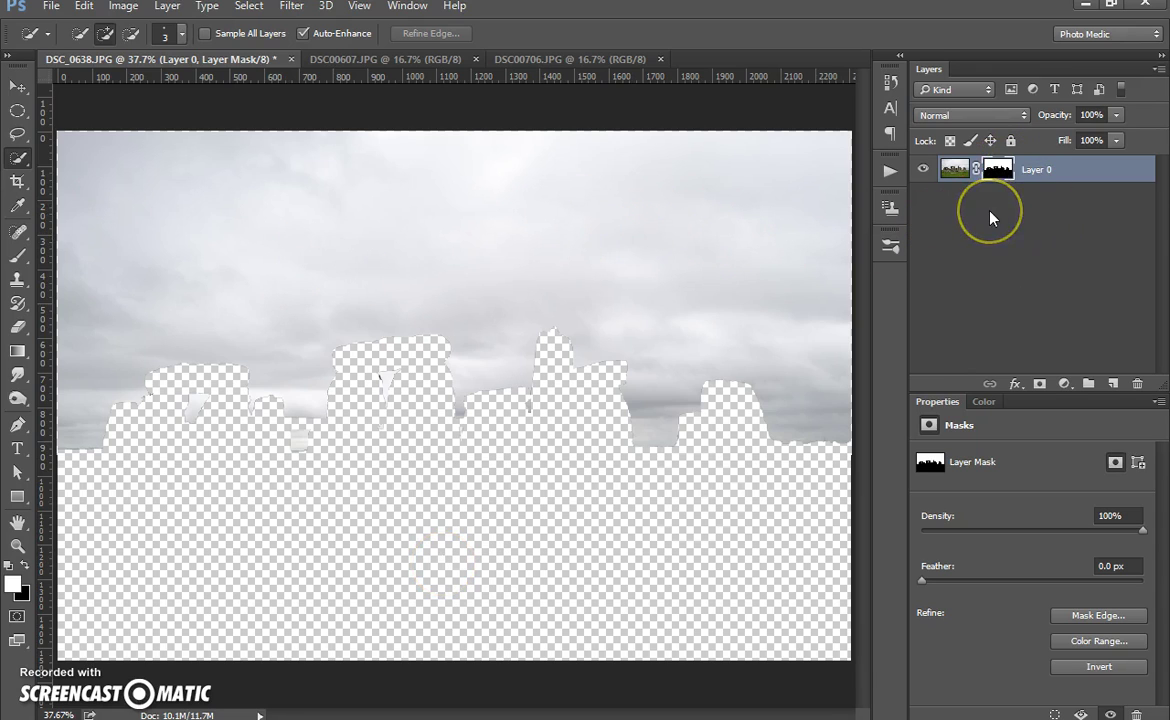
{"action": "key", "text": "ctrl+alt+z"}
{"action": "key", "text": "ctrl+alt+z"}
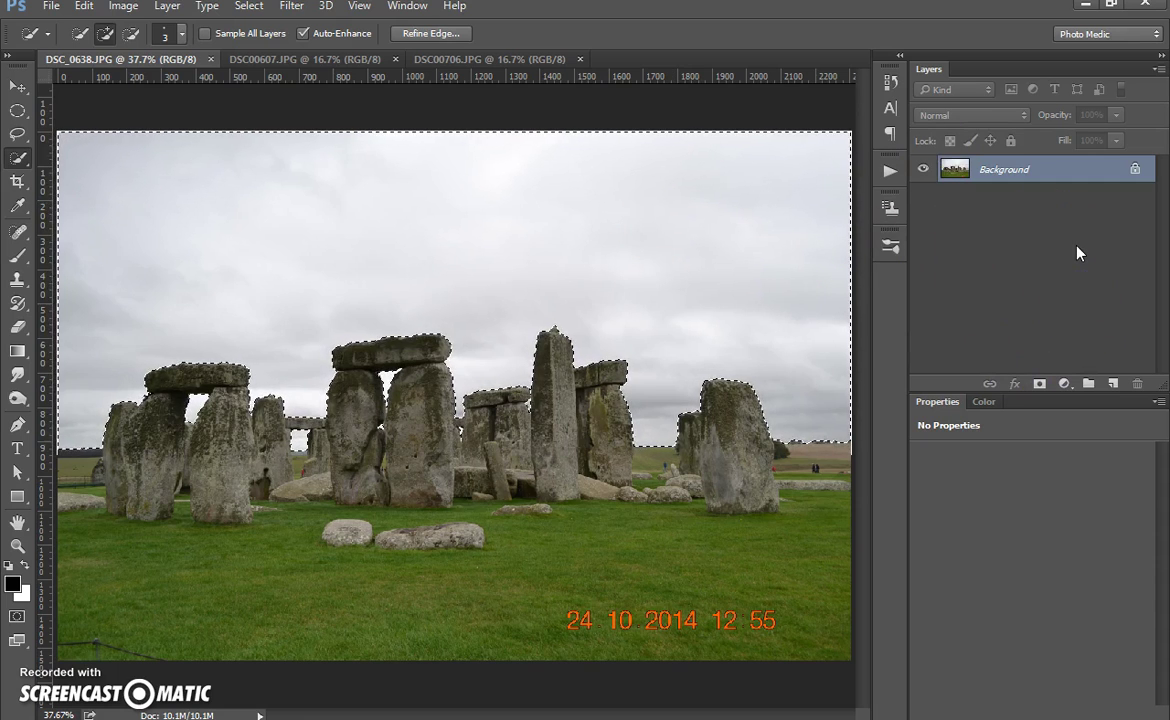
Check the History panel, then apply Select > Inverse and target the photo layer
{"action": "left_click", "coordinate": [891, 83]}
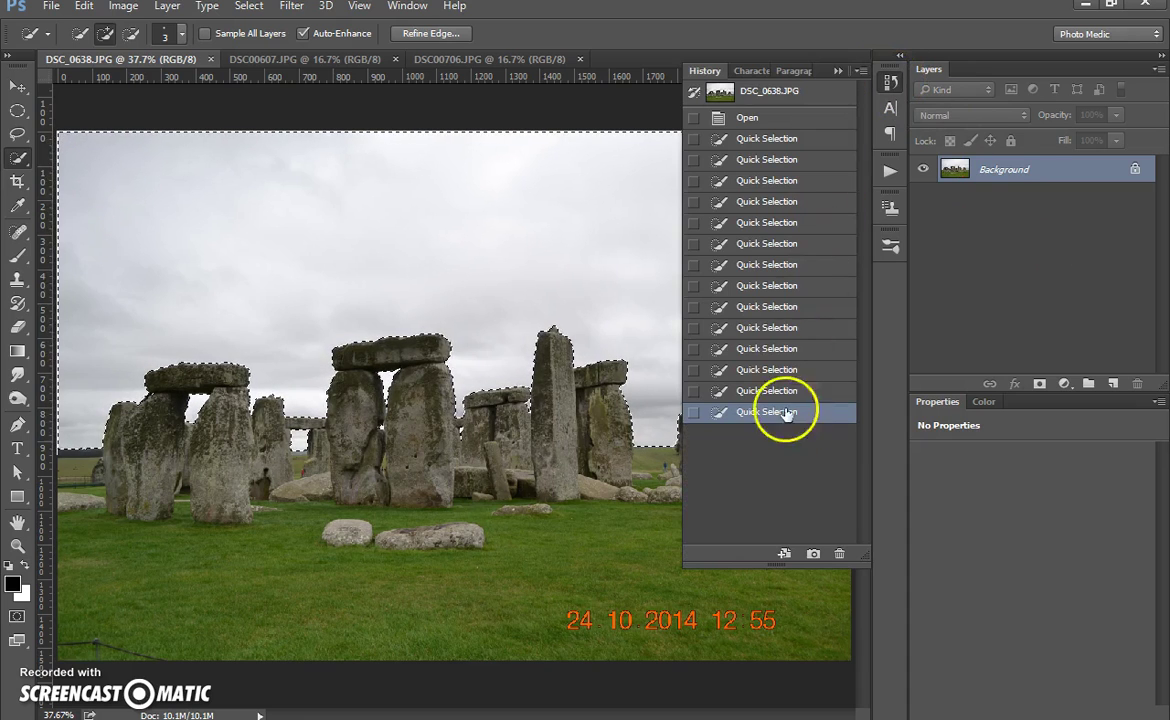
{"action": "left_click", "coordinate": [891, 83]}
{"action": "left_click", "coordinate": [890, 84]}
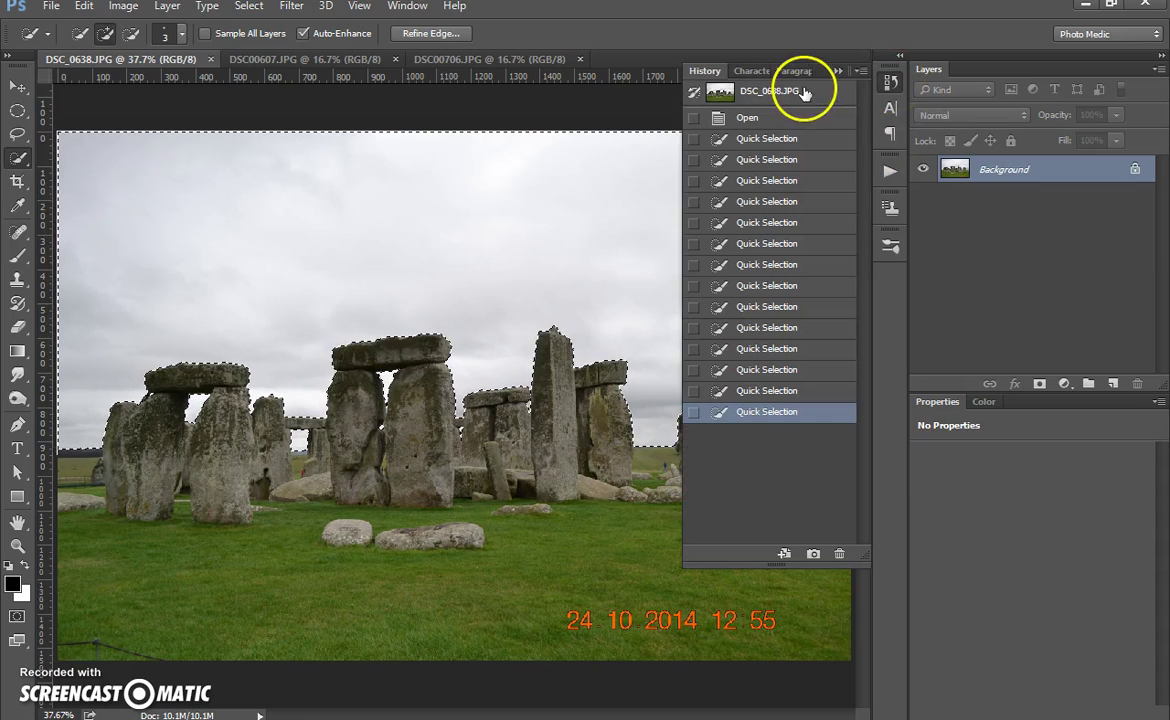
{"action": "left_click", "coordinate": [887, 84]}
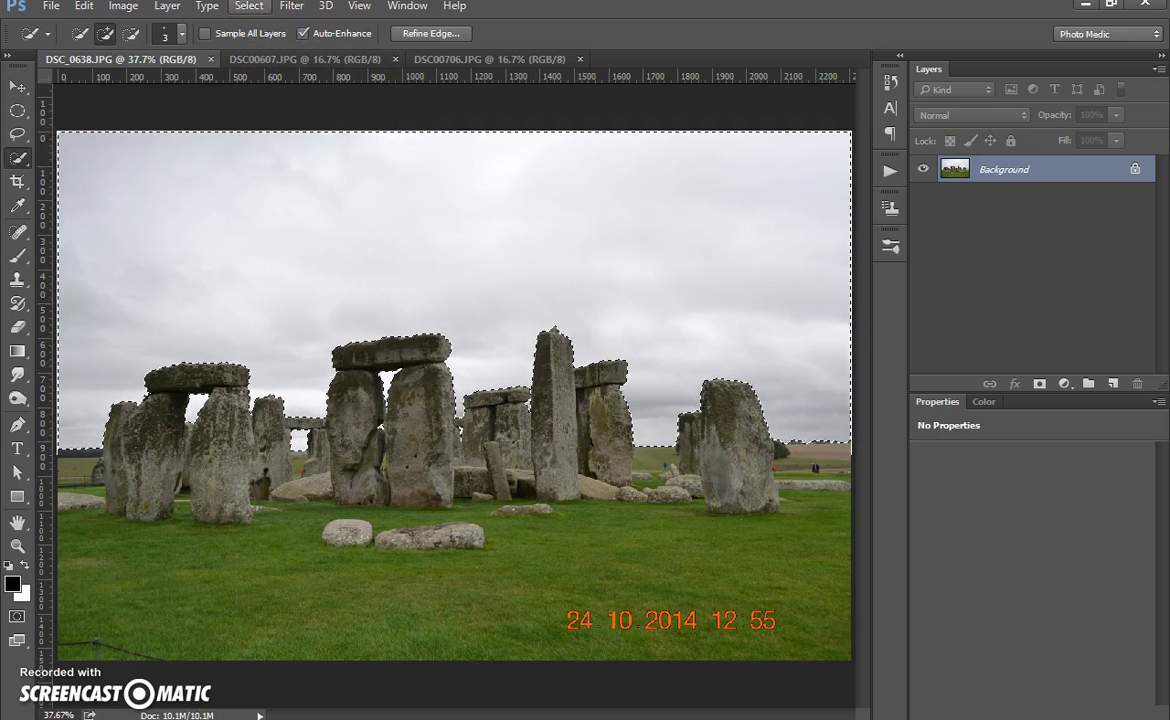
{"action": "left_click", "coordinate": [249, 8]}
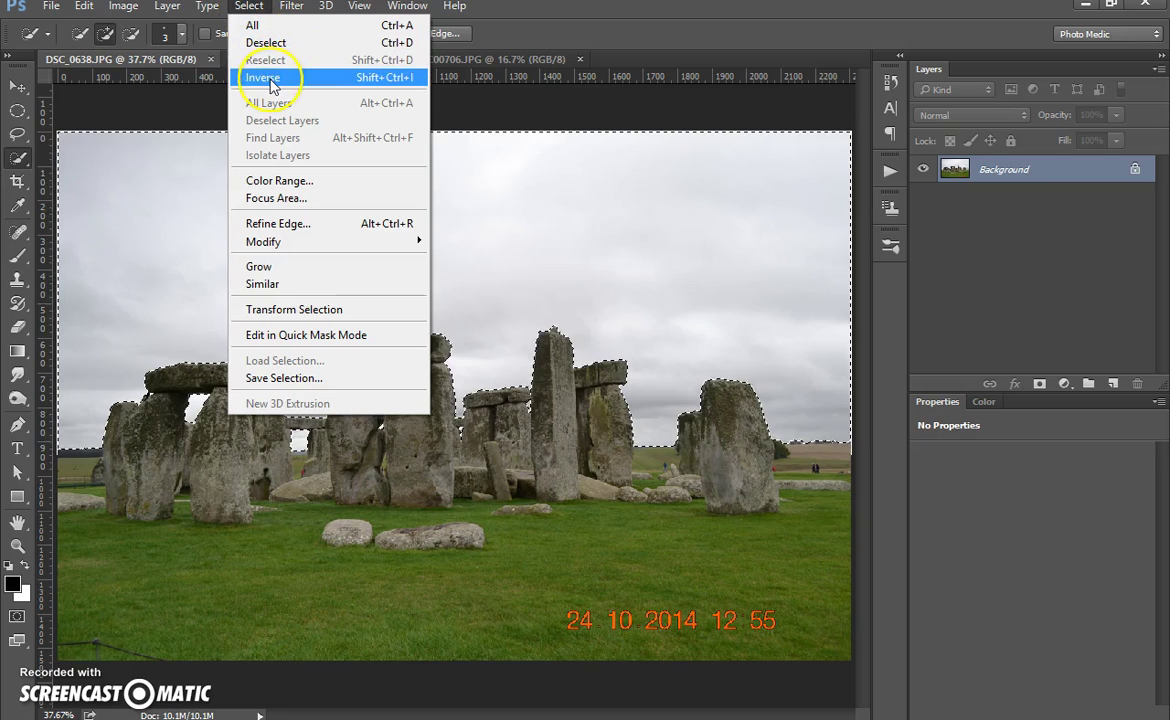
{"action": "left_click", "coordinate": [380, 80]}
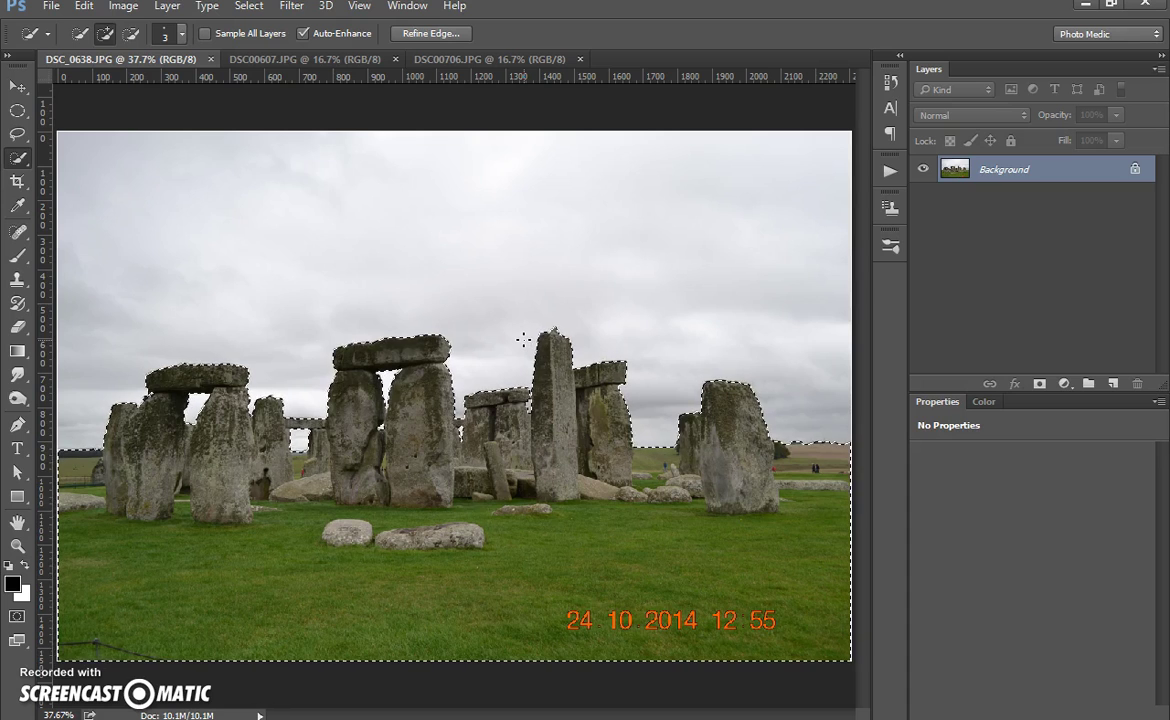
{"action": "left_click", "coordinate": [972, 190]}
Add a layer mask hiding the sky, then paint on it with a 700 px brush
{"action": "left_click", "coordinate": [1040, 386]}
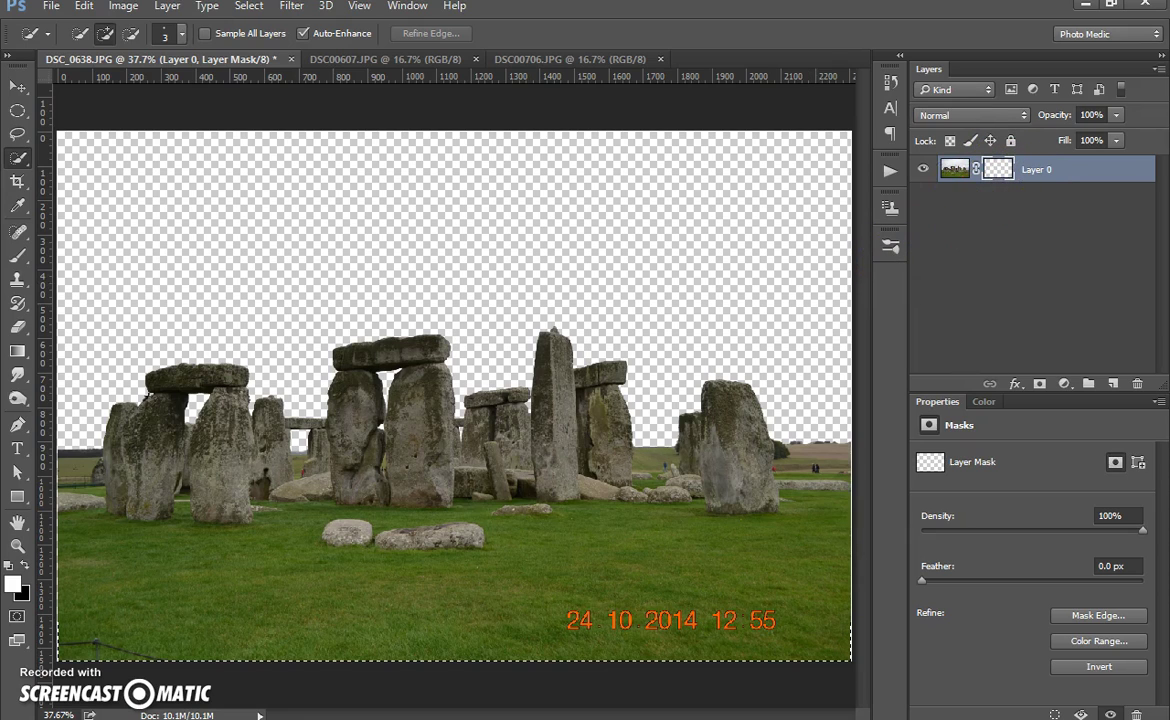
{"action": "left_click", "coordinate": [20, 259]}
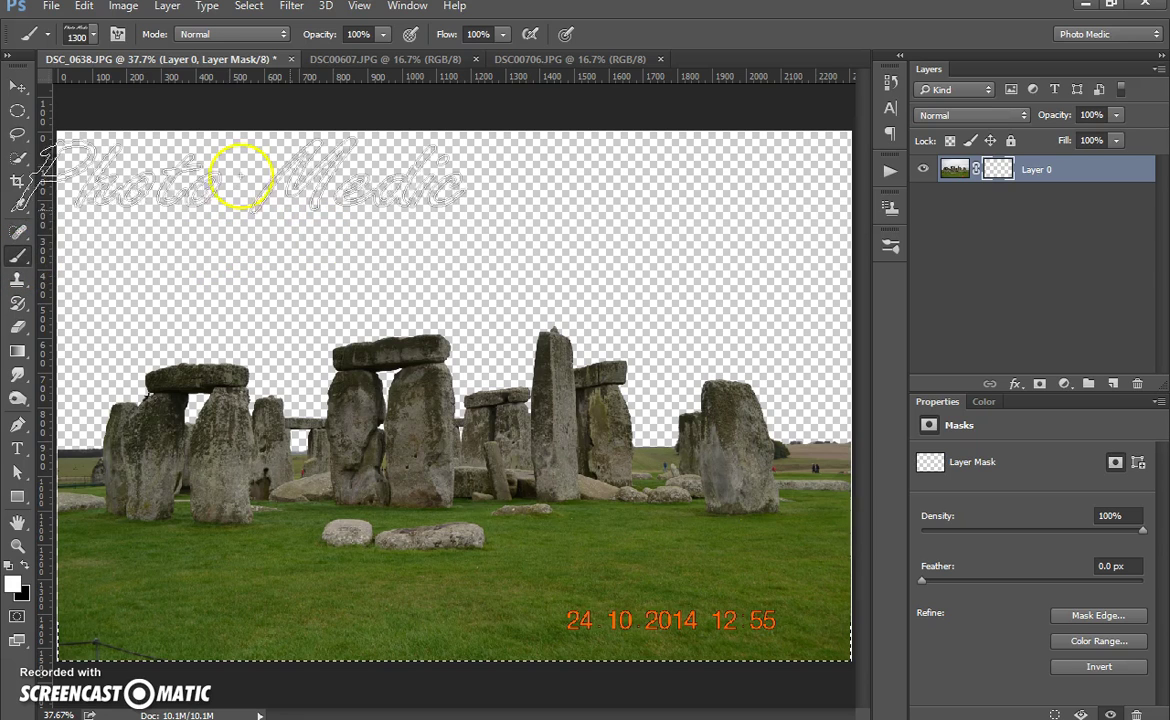
{"action": "left_click", "coordinate": [95, 37]}
{"action": "left_click", "coordinate": [68, 172]}
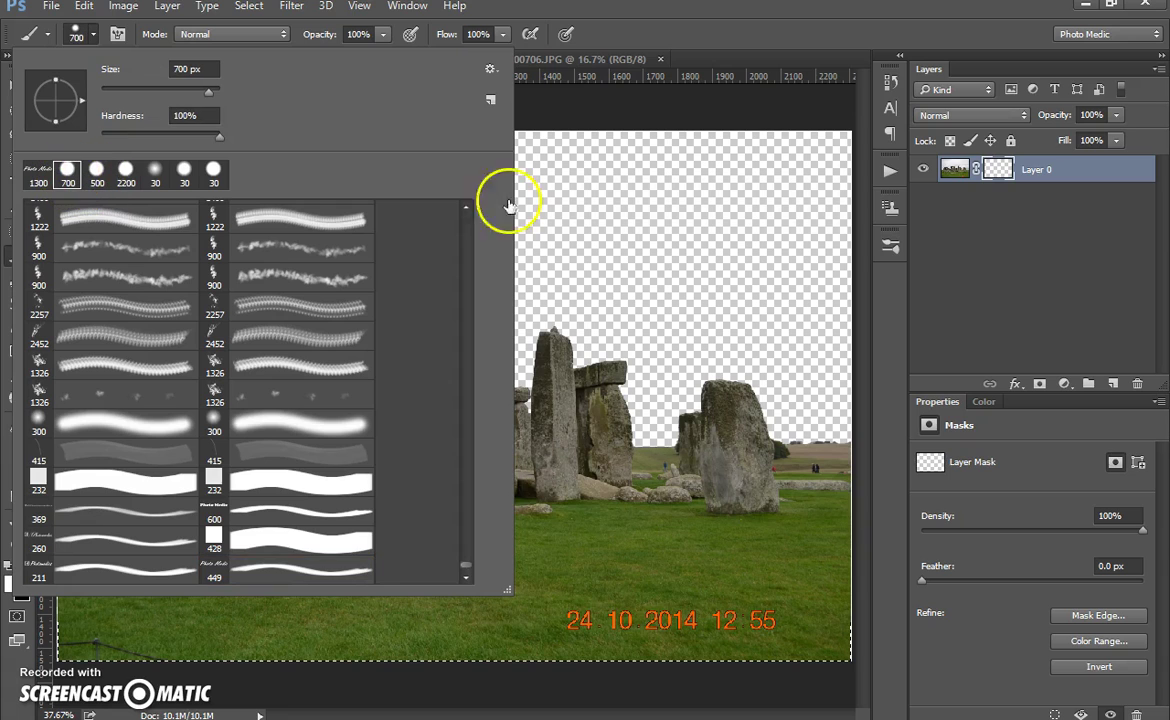
{"action": "left_click", "coordinate": [565, 320]}
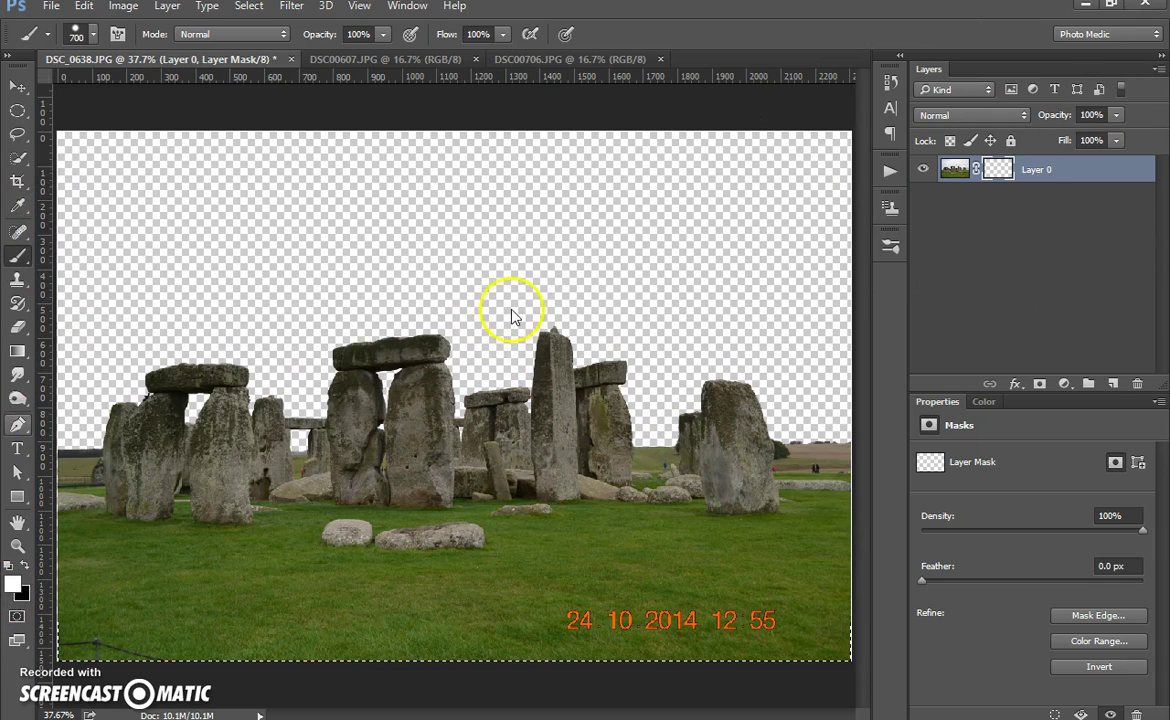
{"action": "mouse_move", "coordinate": [515, 316]}
{"action": "left_mouse_down"}
{"action": "mouse_move", "coordinate": [356, 320]}
{"action": "mouse_move", "coordinate": [619, 296]}
{"action": "left_mouse_up"}
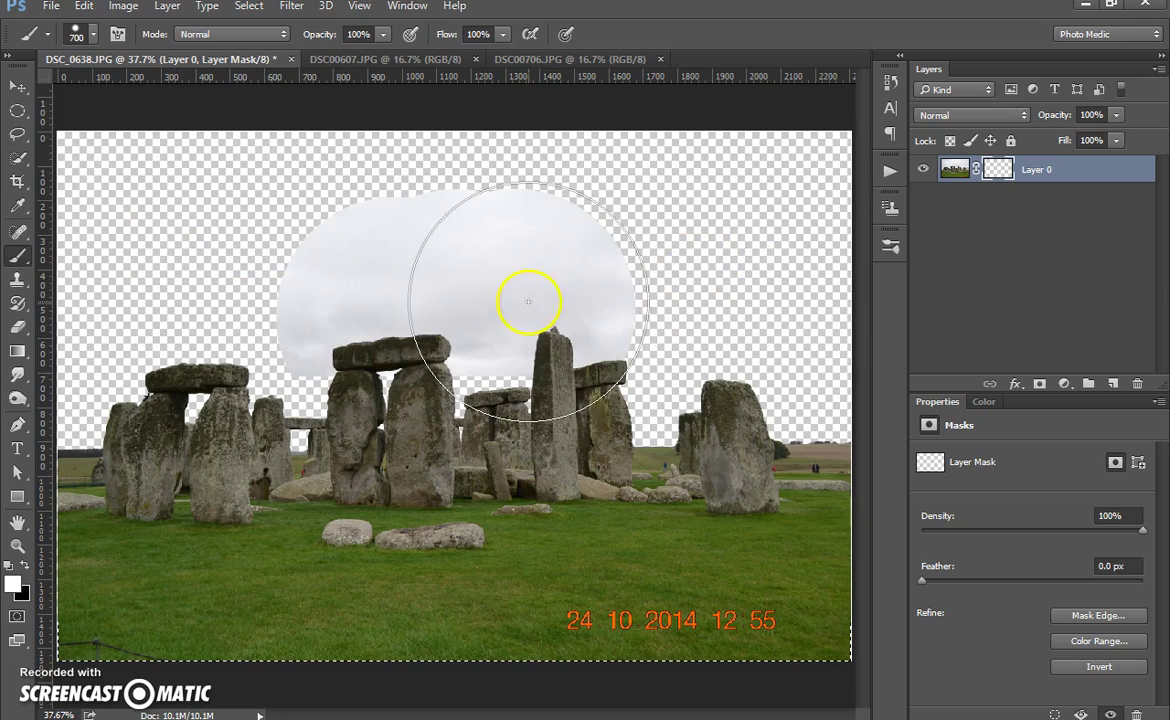
Paint more sky with a smaller brush, then revert in History to Add Layer Mask and fit the photo
{"action": "key", "text": "ctrl+plus"}
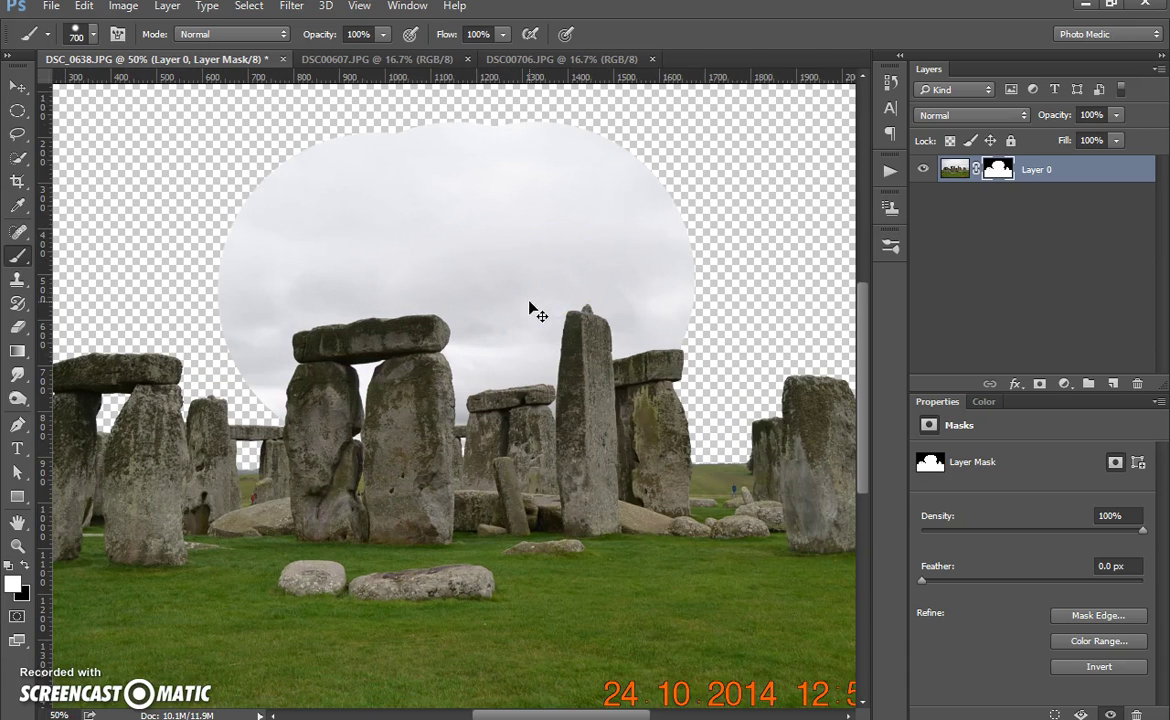
{"action": "left_click", "coordinate": [687, 297]}
{"action": "key", "text": "bracketleft"}
{"action": "key", "text": "bracketleft"}
{"action": "key", "text": "bracketleft"}
{"action": "mouse_move", "coordinate": [710, 324]}
{"action": "left_mouse_down"}
{"action": "mouse_move", "coordinate": [710, 410]}
{"action": "mouse_move", "coordinate": [653, 387]}
{"action": "mouse_move", "coordinate": [367, 381]}
{"action": "mouse_move", "coordinate": [226, 396]}
{"action": "mouse_move", "coordinate": [193, 265]}
{"action": "mouse_move", "coordinate": [285, 199]}
{"action": "mouse_move", "coordinate": [286, 228]}
{"action": "mouse_move", "coordinate": [403, 299]}
{"action": "mouse_move", "coordinate": [372, 276]}
{"action": "mouse_move", "coordinate": [530, 320]}
{"action": "mouse_move", "coordinate": [783, 349]}
{"action": "mouse_move", "coordinate": [571, 321]}
{"action": "mouse_move", "coordinate": [550, 273]}
{"action": "mouse_move", "coordinate": [392, 334]}
{"action": "mouse_move", "coordinate": [341, 425]}
{"action": "mouse_move", "coordinate": [484, 452]}
{"action": "mouse_move", "coordinate": [487, 392]}
{"action": "mouse_move", "coordinate": [383, 460]}
{"action": "mouse_move", "coordinate": [390, 231]}
{"action": "mouse_move", "coordinate": [455, 174]}
{"action": "mouse_move", "coordinate": [673, 173]}
{"action": "mouse_move", "coordinate": [789, 188]}
{"action": "left_mouse_up"}
{"action": "left_click_drag", "start_coordinate": [679, 254], "coordinate": [379, 261]}
{"action": "left_click", "coordinate": [890, 88]}
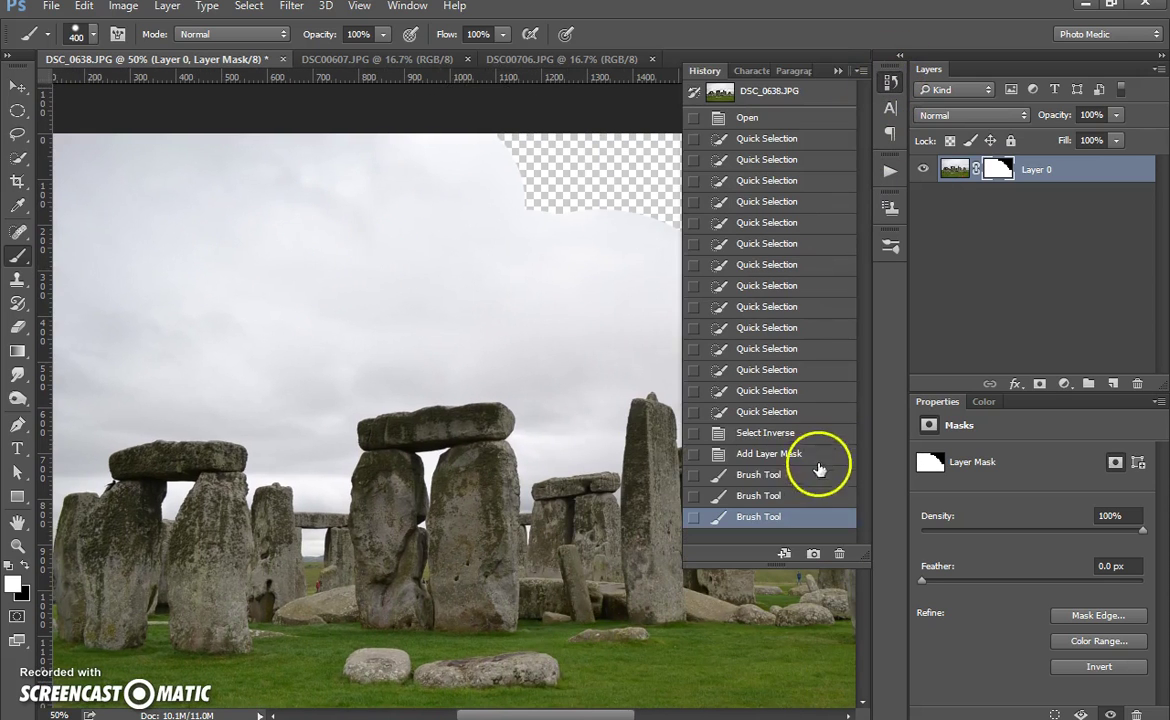
{"action": "left_click", "coordinate": [767, 476]}
{"action": "left_click", "coordinate": [767, 454]}
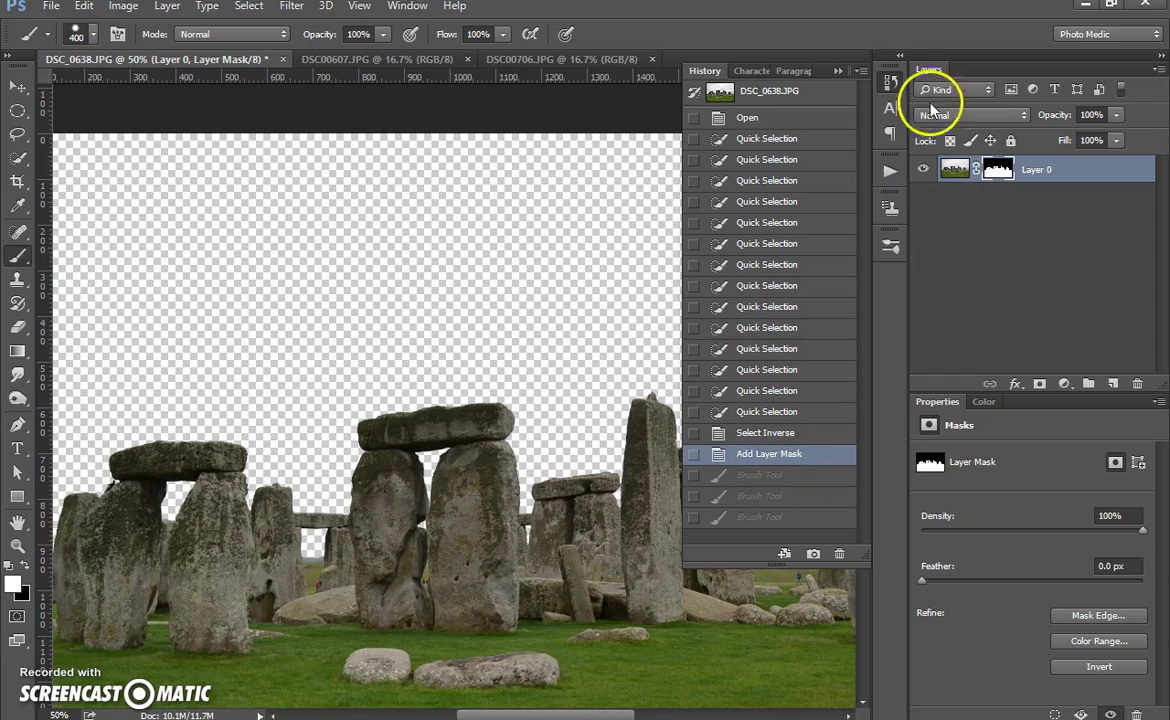
{"action": "left_click", "coordinate": [888, 86]}
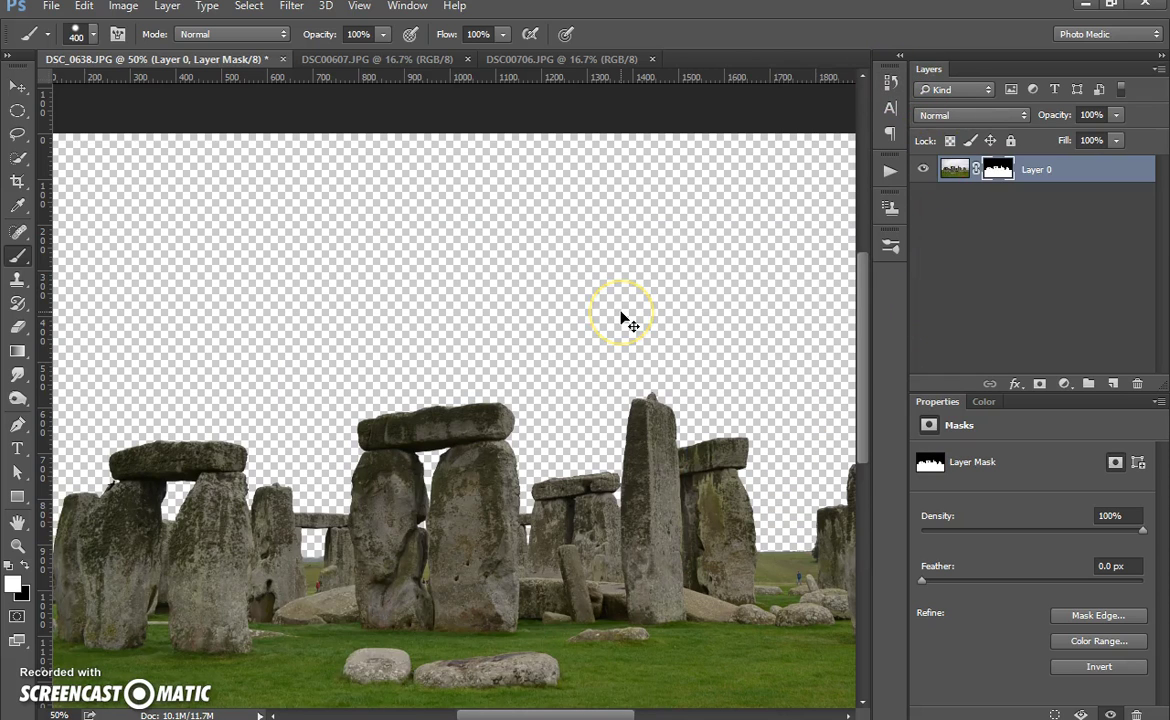
{"action": "key", "text": "ctrl+0"}
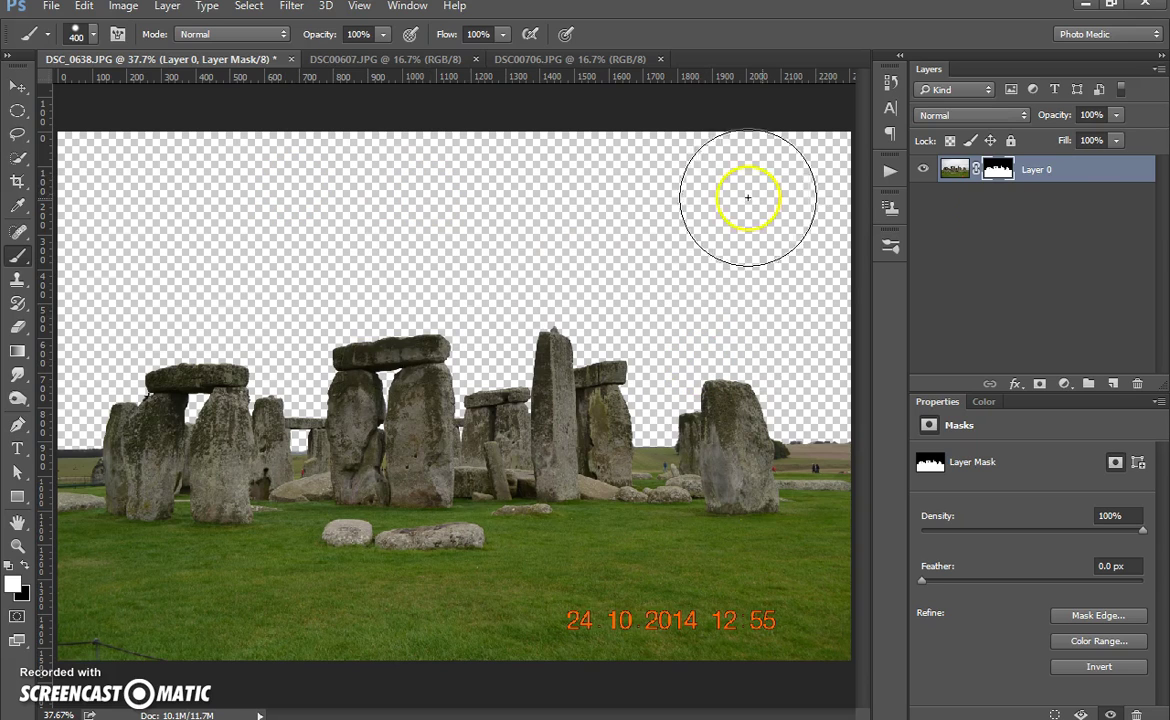
Drag DSC00607.JPG into the Stonehenge document as Layer 1, hide it, and move it below Layer 0
{"action": "left_click", "coordinate": [380, 62]}
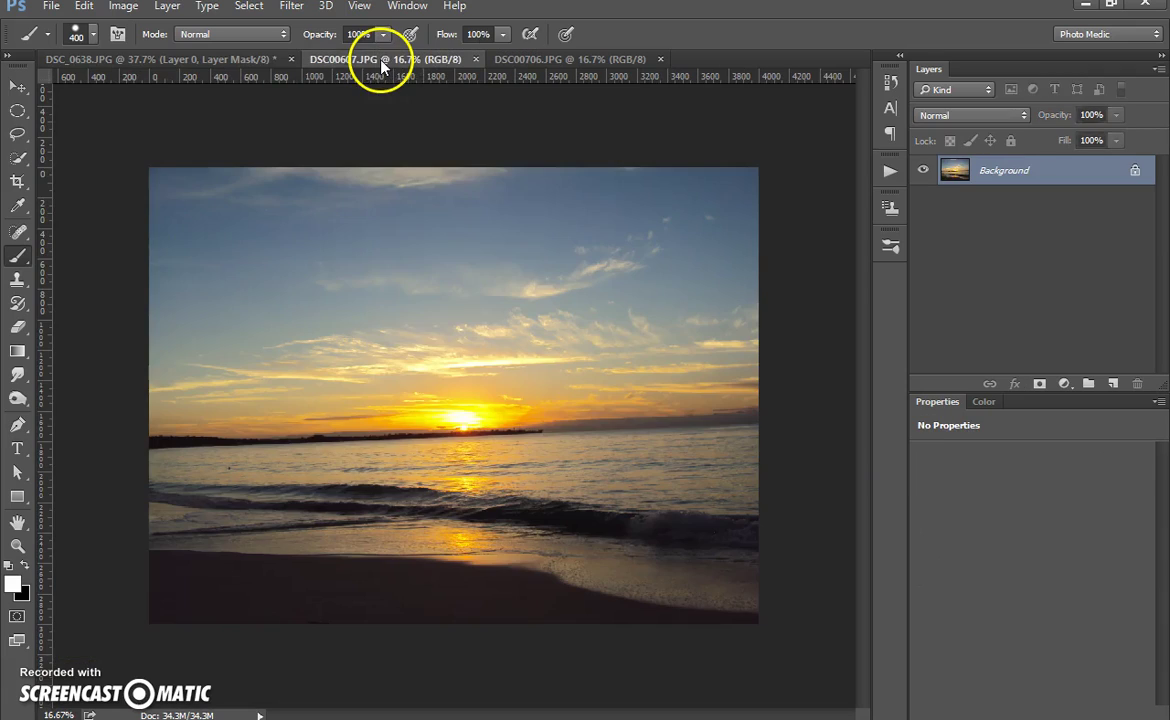
{"action": "left_click", "coordinate": [18, 87]}
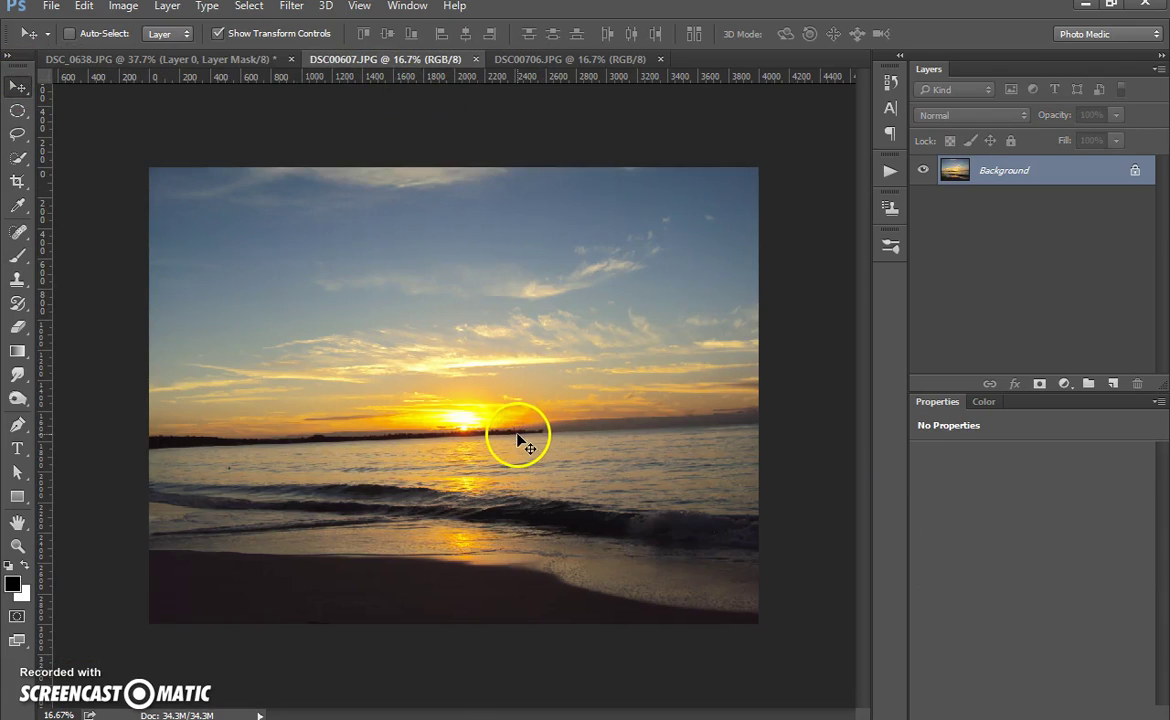
{"action": "left_click_drag", "start_coordinate": [520, 440], "coordinate": [392, 432]}
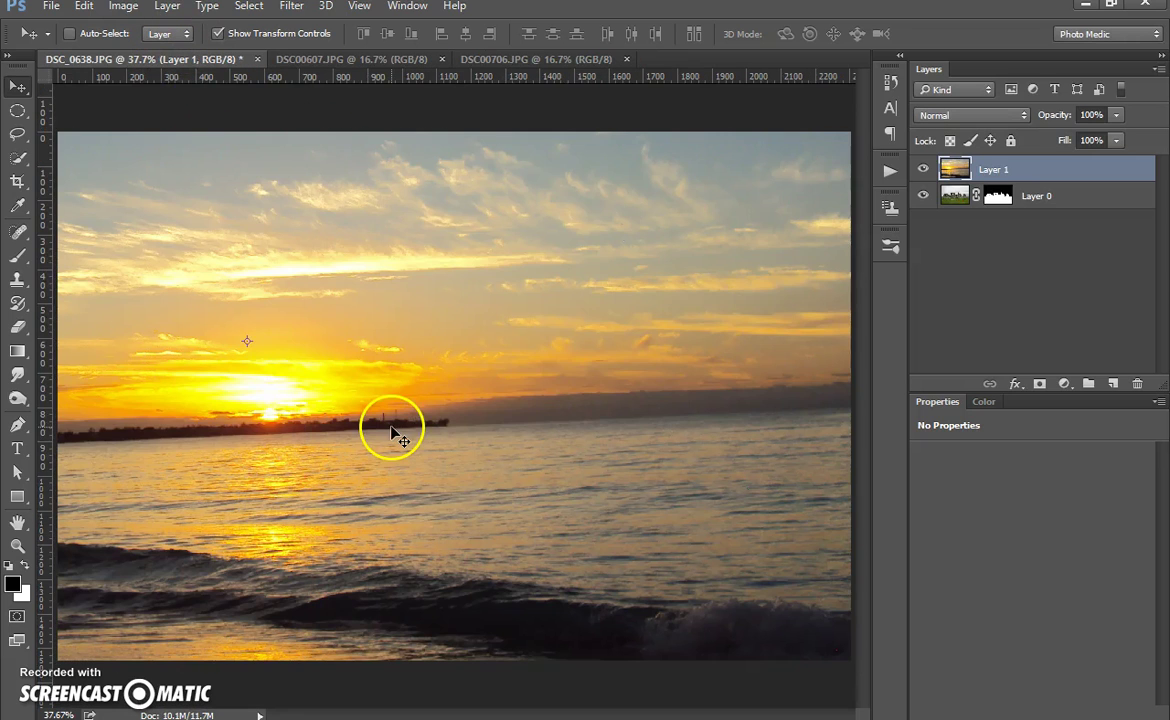
{"action": "left_click", "coordinate": [920, 170]}
{"action": "left_click_drag", "start_coordinate": [1058, 170], "coordinate": [1060, 212]}
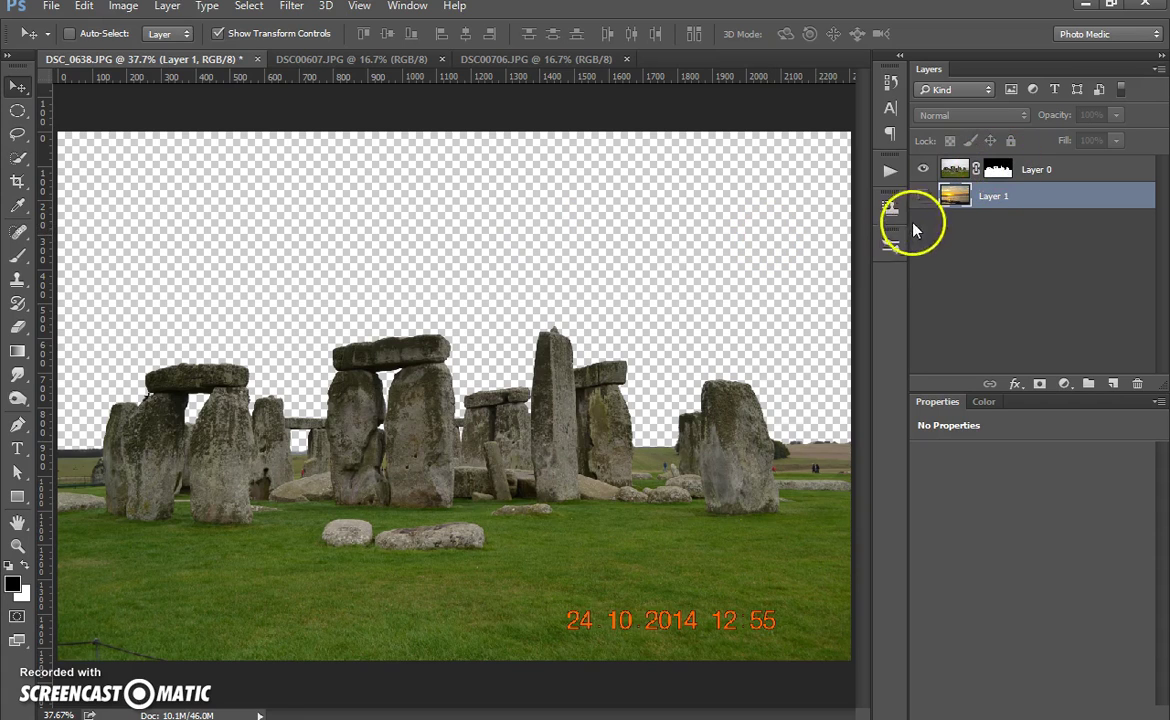
Drag the DSC00706 pink sunset and the beach sunset photos into the Stonehenge document
{"action": "left_click", "coordinate": [551, 60]}
{"action": "left_click_drag", "start_coordinate": [484, 402], "coordinate": [440, 312]}
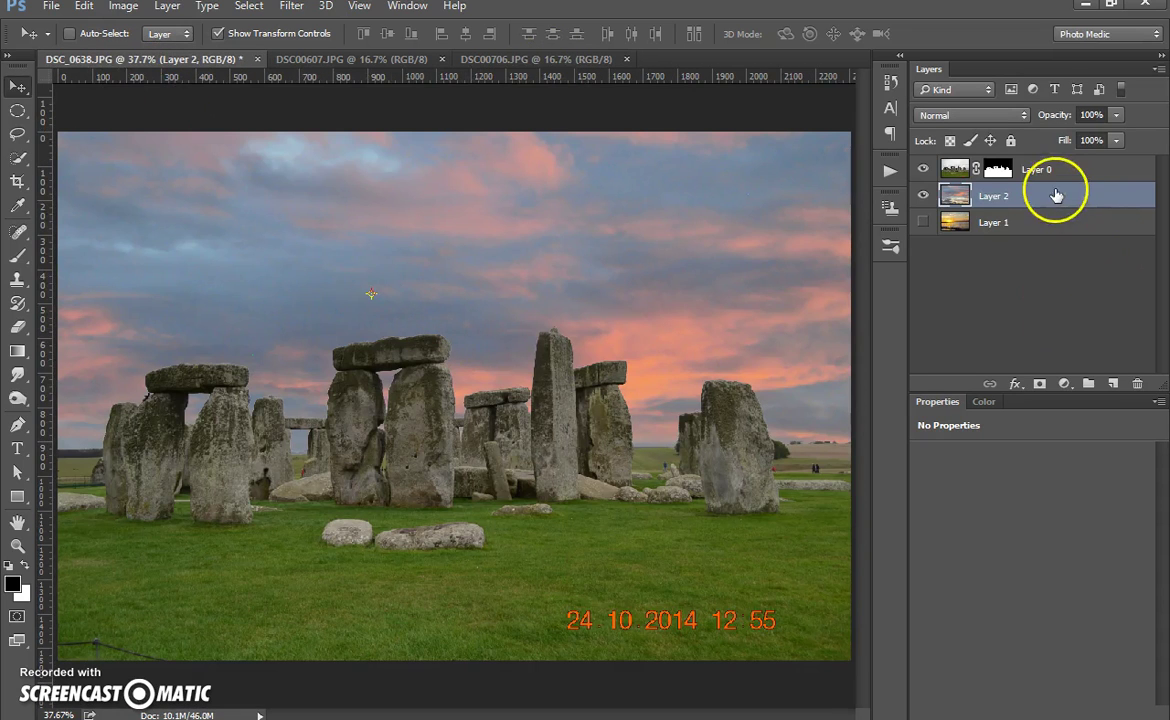
{"action": "left_click", "coordinate": [921, 197]}
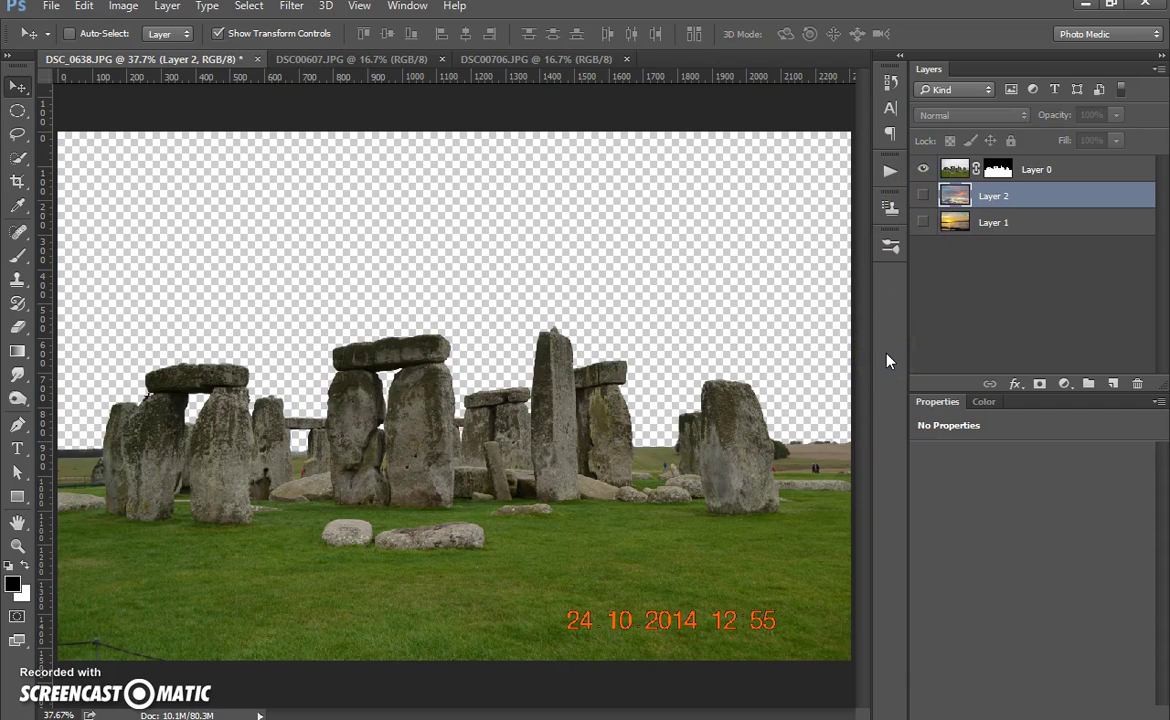
{"action": "left_click", "coordinate": [368, 60]}
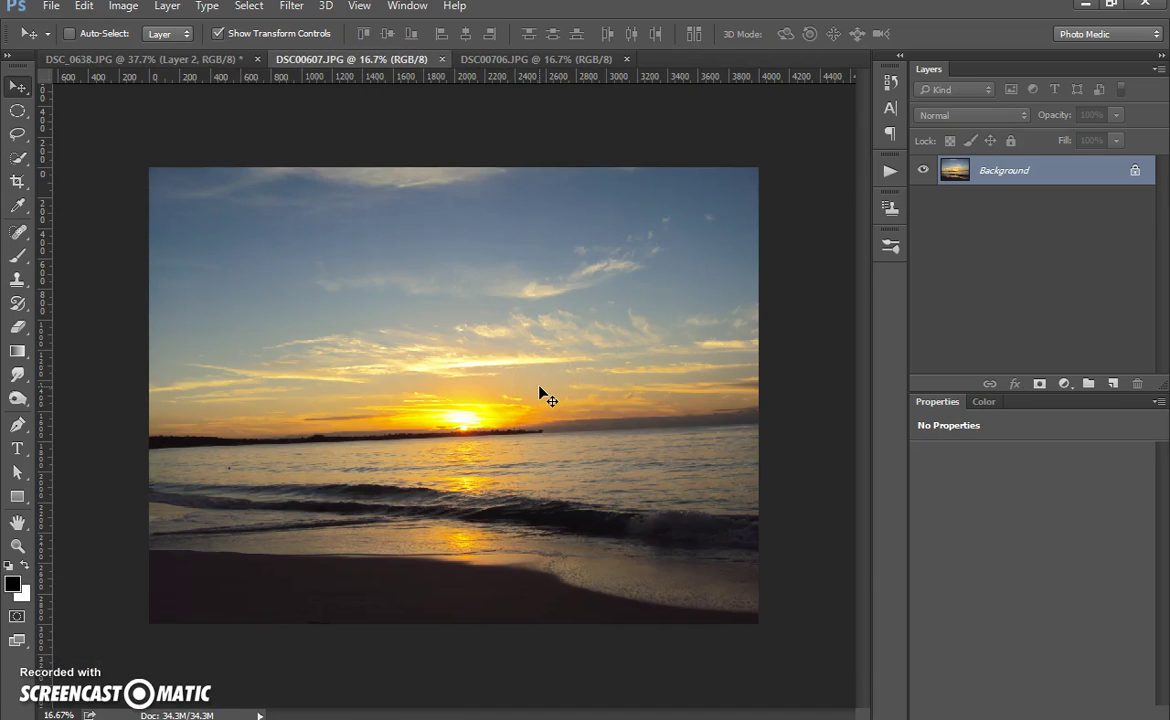
{"action": "left_click_drag", "start_coordinate": [539, 387], "coordinate": [387, 378]}
{"action": "left_click_drag", "start_coordinate": [1088, 194], "coordinate": [1139, 388]}
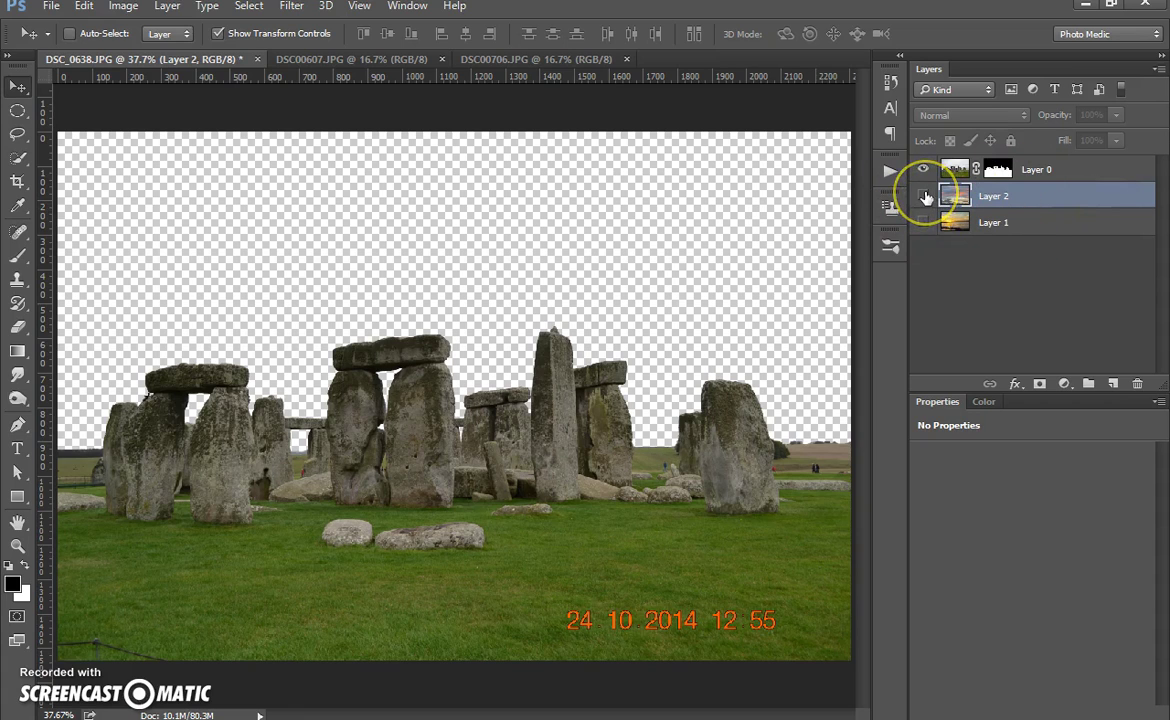
Toggle the sky layers' visibility and zoom out, leaving only pink-sky Layer 2 showing
{"action": "left_click", "coordinate": [924, 197]}
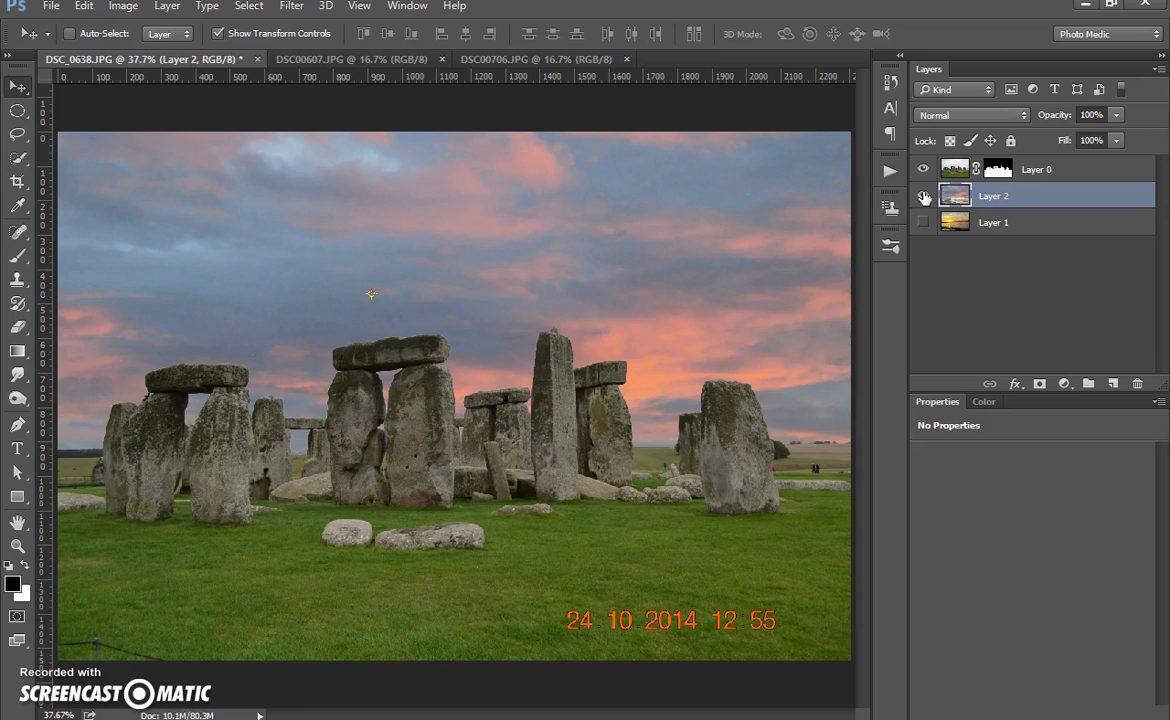
{"action": "left_click", "coordinate": [924, 197]}
{"action": "left_click", "coordinate": [924, 222]}
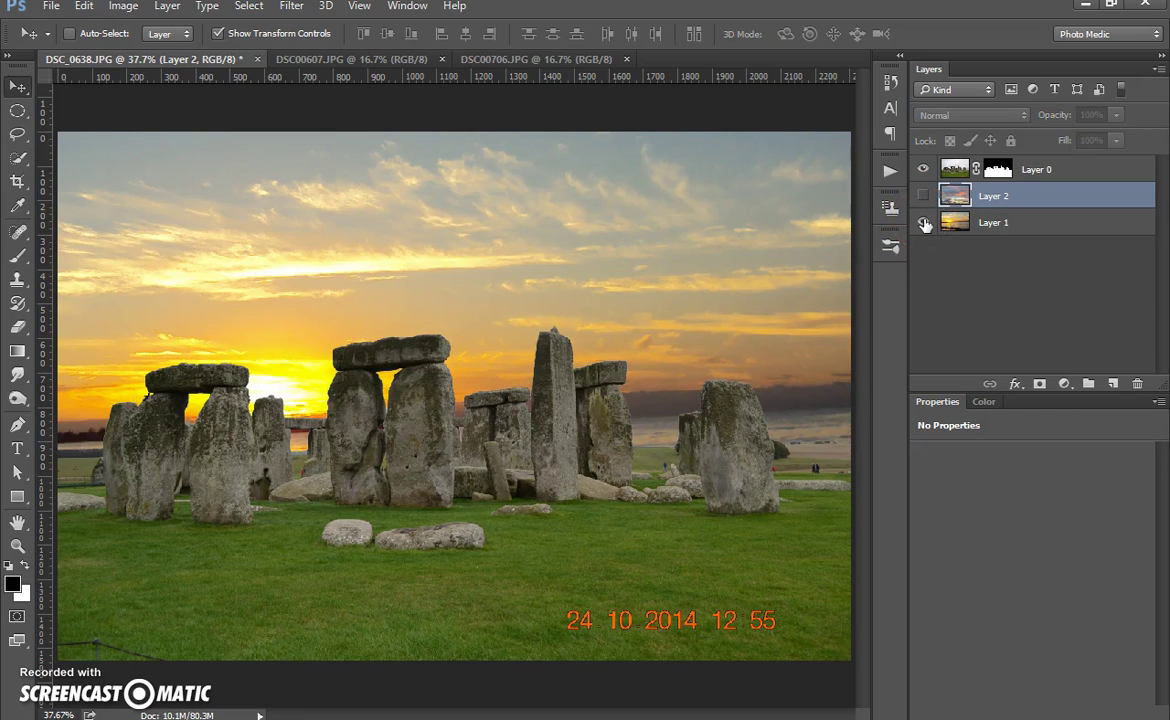
{"action": "left_click", "coordinate": [924, 222]}
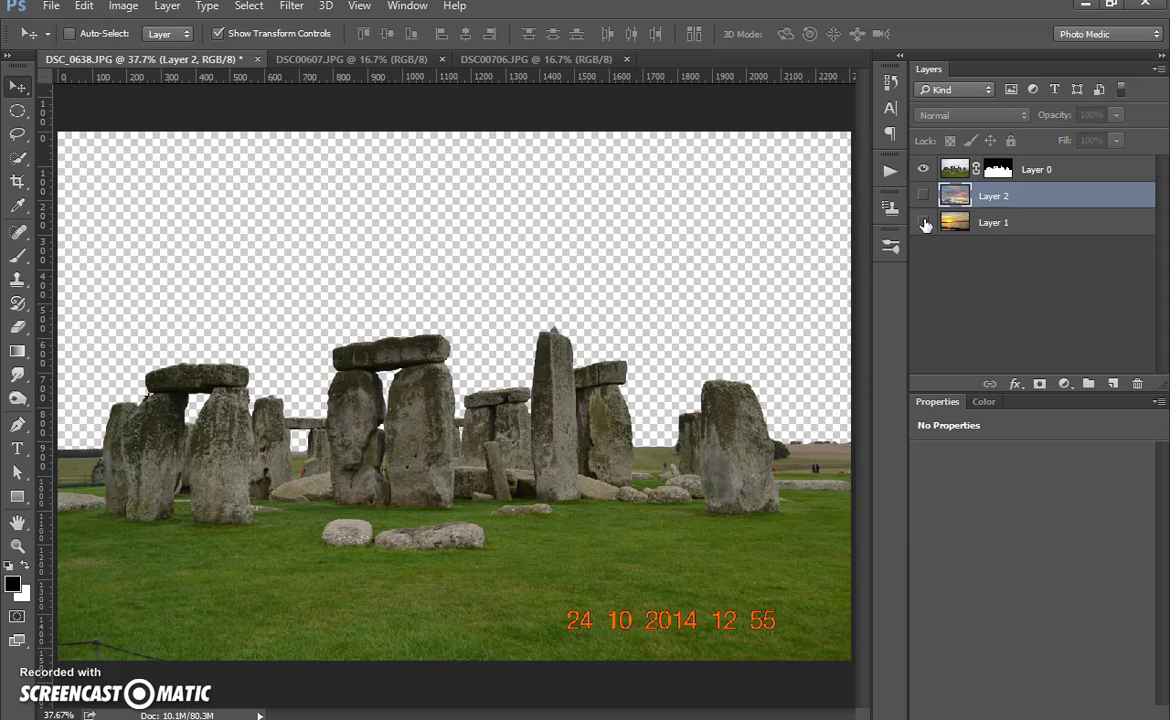
{"action": "key", "text": "ctrl+minus"}
{"action": "key", "text": "ctrl+minus"}
{"action": "key", "text": "ctrl+minus"}
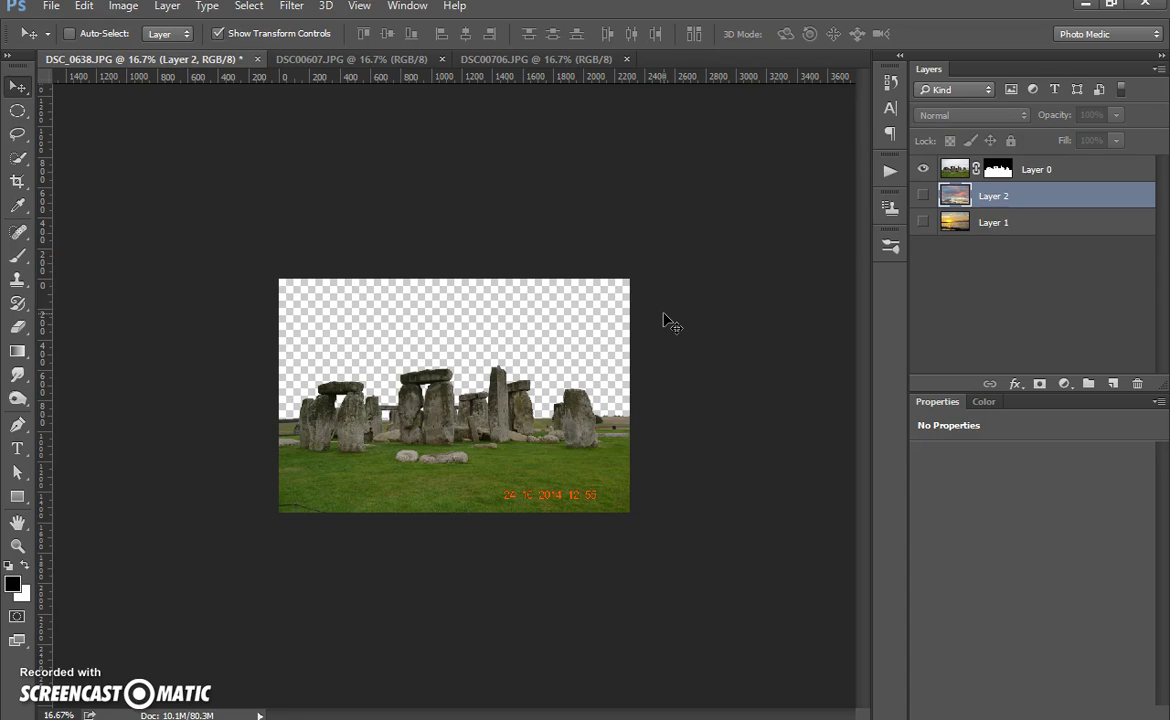
{"action": "left_click", "coordinate": [924, 197]}
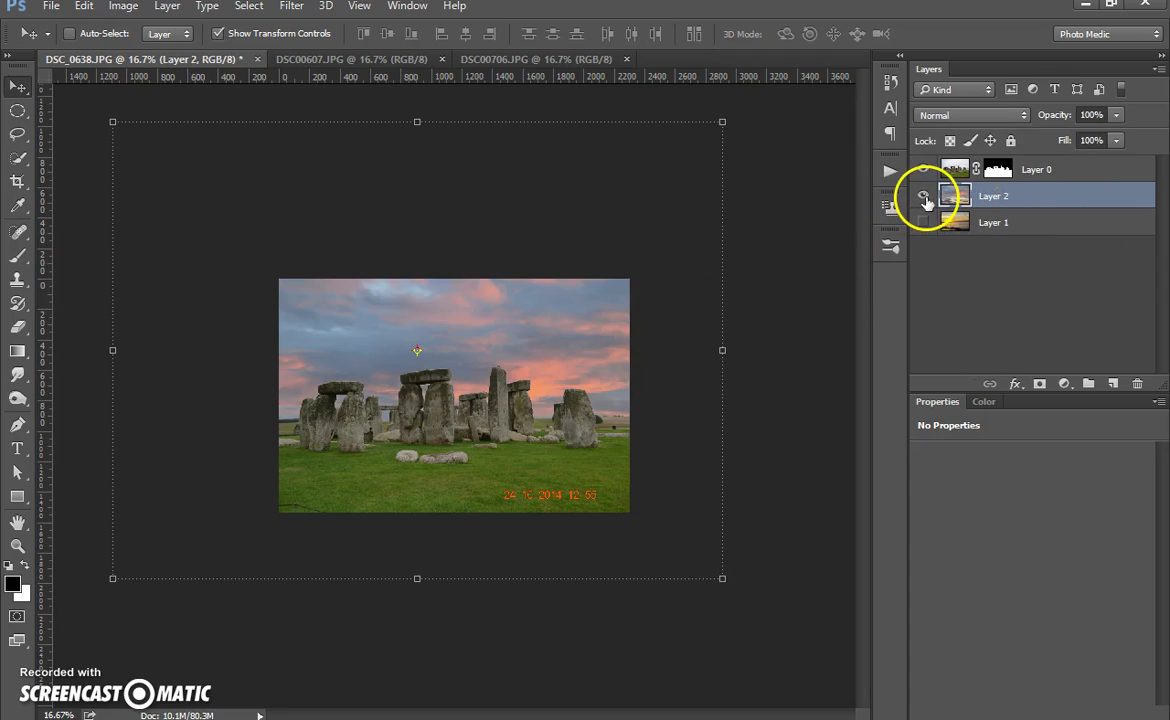
Scale the pink sky layer to about 129% by 102% and shift it left to fill the sky
{"action": "left_click", "coordinate": [722, 123]}
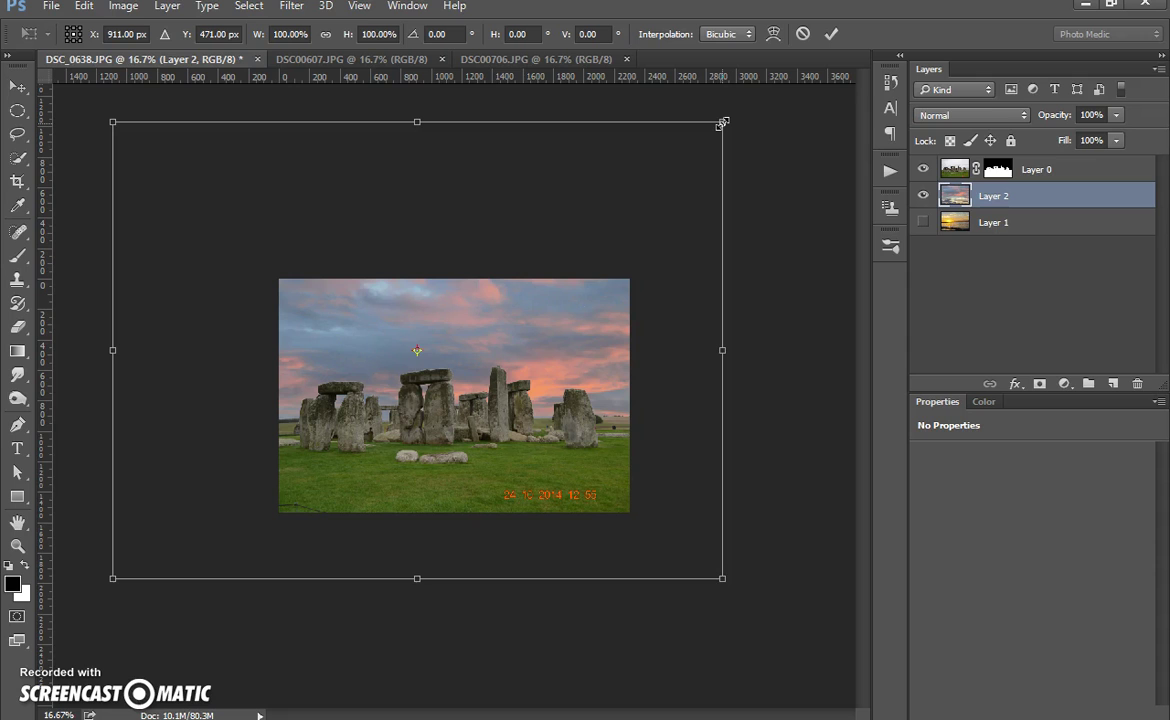
{"action": "left_click_drag", "start_coordinate": [722, 123], "coordinate": [840, 192]}
{"action": "left_click_drag", "start_coordinate": [113, 192], "coordinate": [53, 113]}
{"action": "left_click_drag", "start_coordinate": [686, 225], "coordinate": [527, 205]}
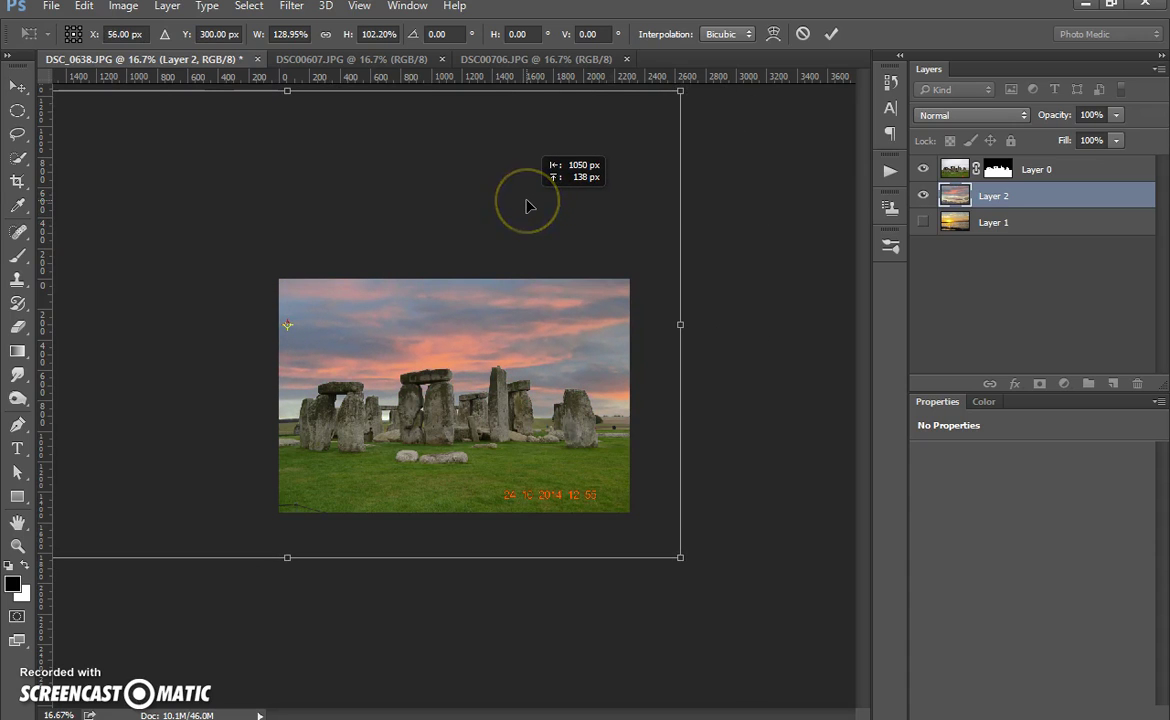
{"action": "left_click", "coordinate": [556, 204]}
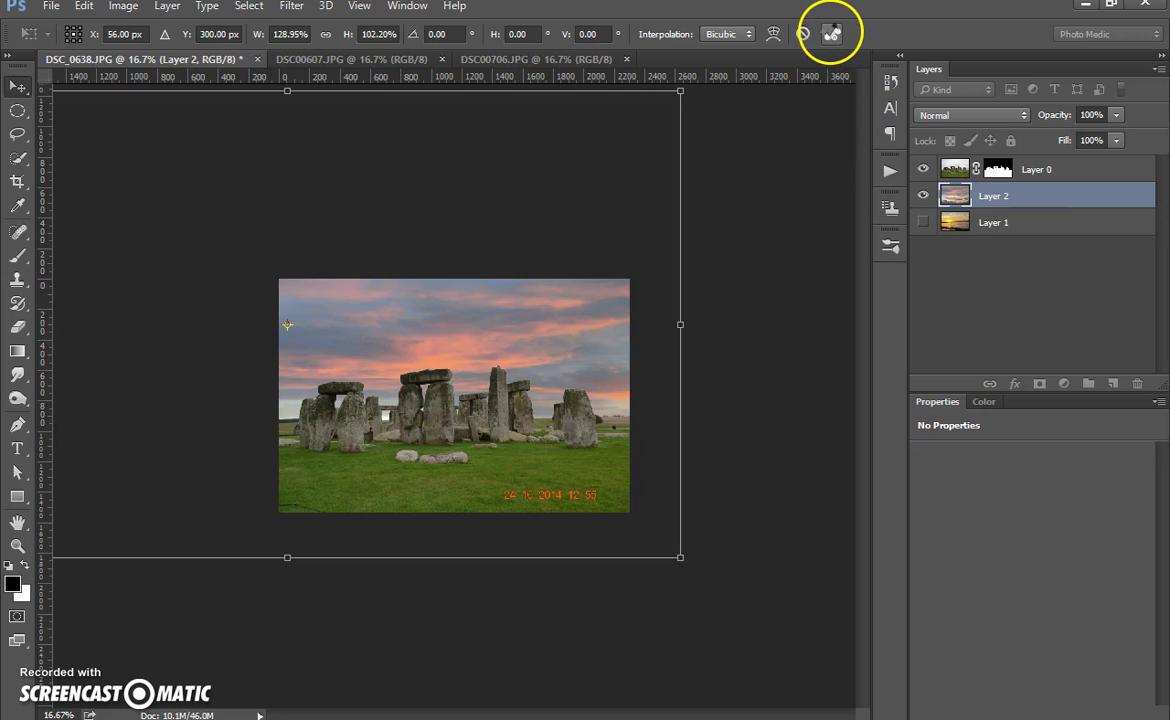
{"action": "left_click", "coordinate": [831, 33]}
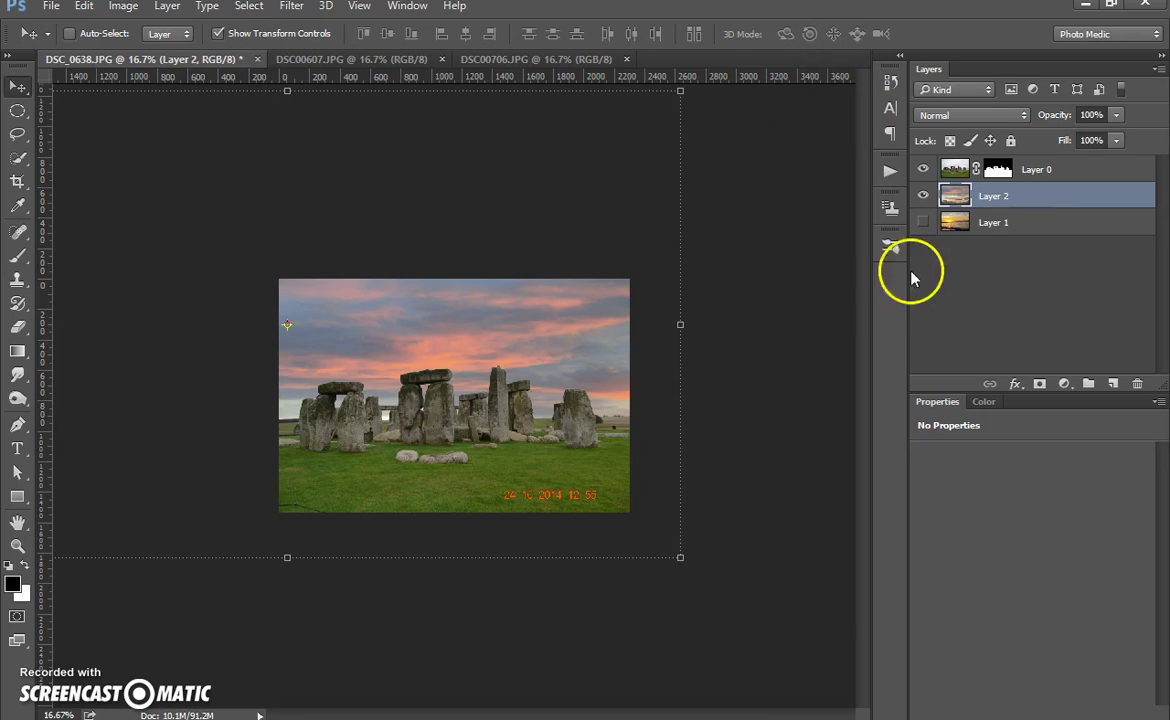
Hide the pink sky Layer 2, then show and select the golden sunset Layer 1
{"action": "left_click", "coordinate": [923, 196]}
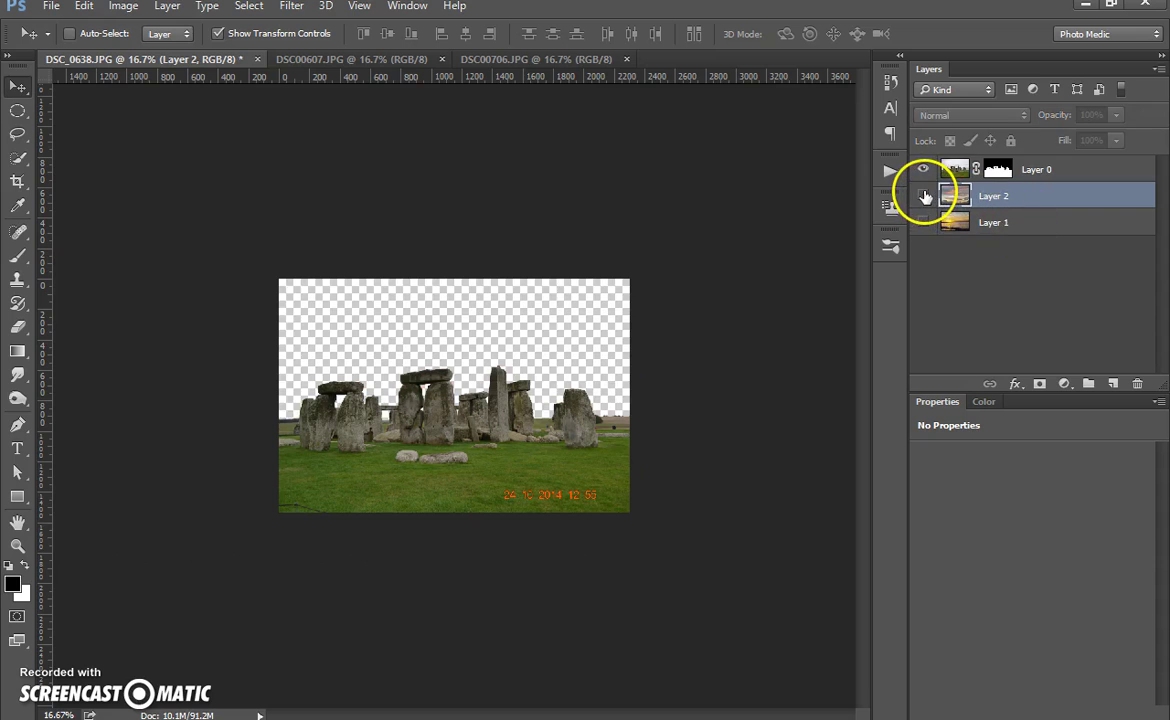
{"action": "left_click", "coordinate": [923, 222]}
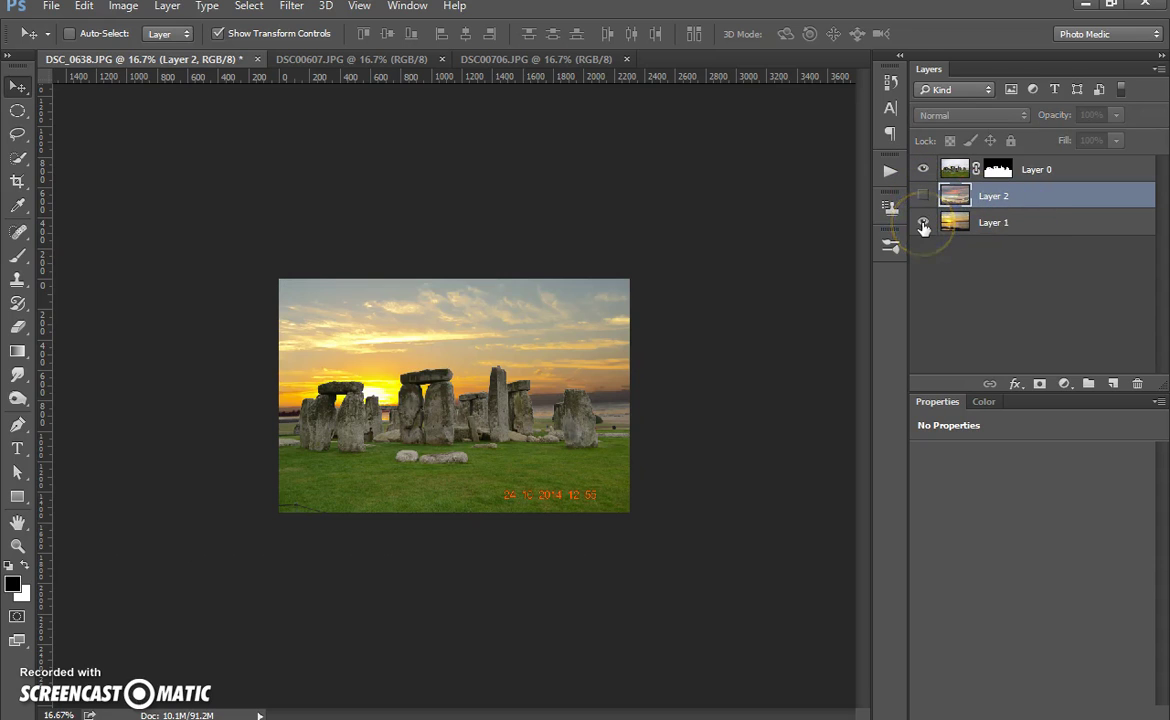
{"action": "left_click", "coordinate": [1027, 232]}
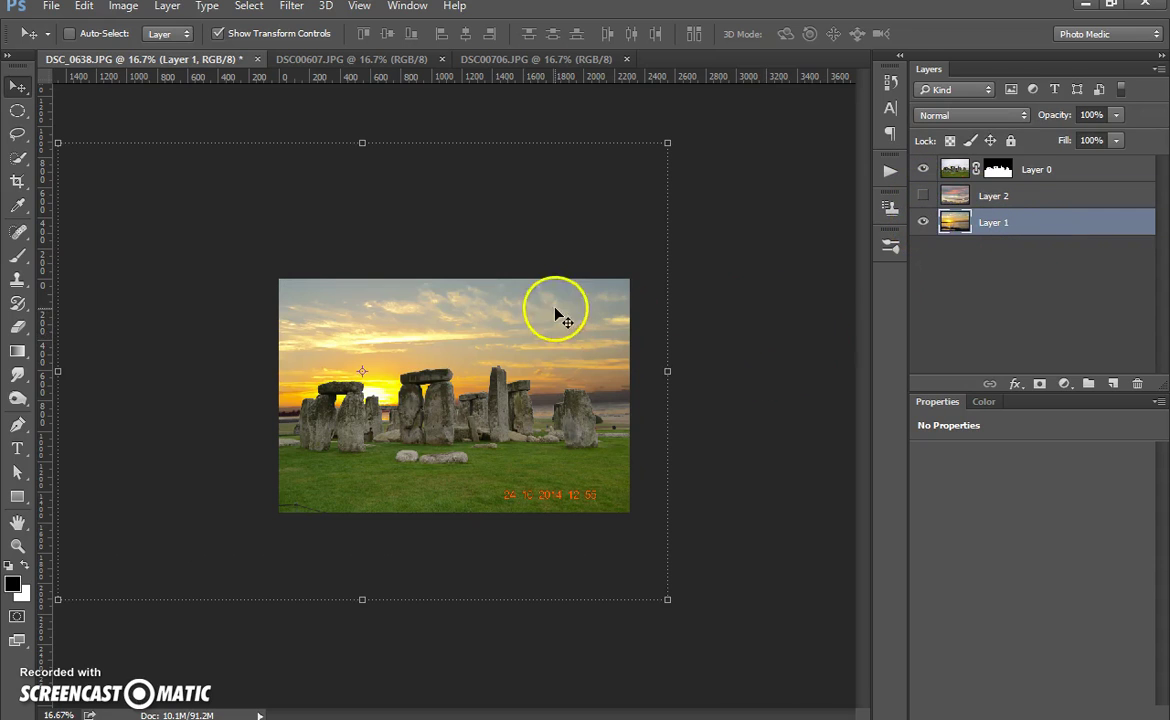
Scale the golden sunset sky to about 117% by 128% and move it behind the stones
{"action": "left_click_drag", "start_coordinate": [568, 330], "coordinate": [683, 354]}
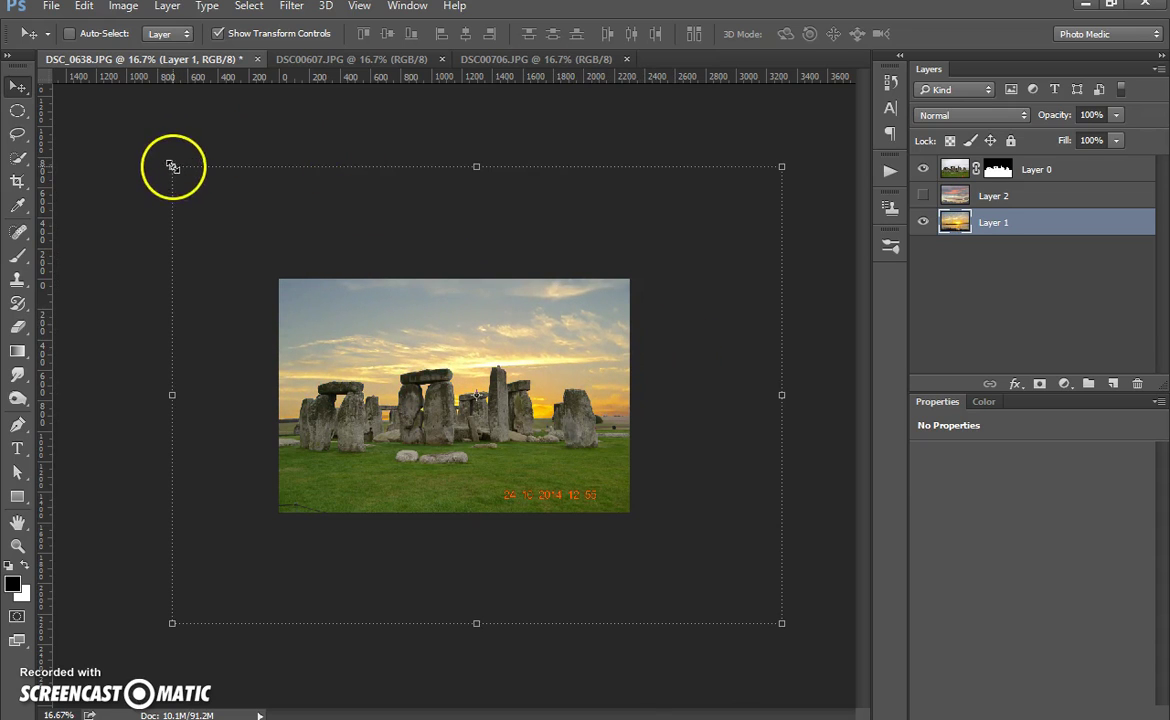
{"action": "left_click_drag", "start_coordinate": [171, 166], "coordinate": [94, 91]}
{"action": "left_click_drag", "start_coordinate": [533, 322], "coordinate": [533, 343]}
{"action": "left_click_drag", "start_coordinate": [437, 117], "coordinate": [439, 76]}
{"action": "left_click_drag", "start_coordinate": [566, 345], "coordinate": [561, 374]}
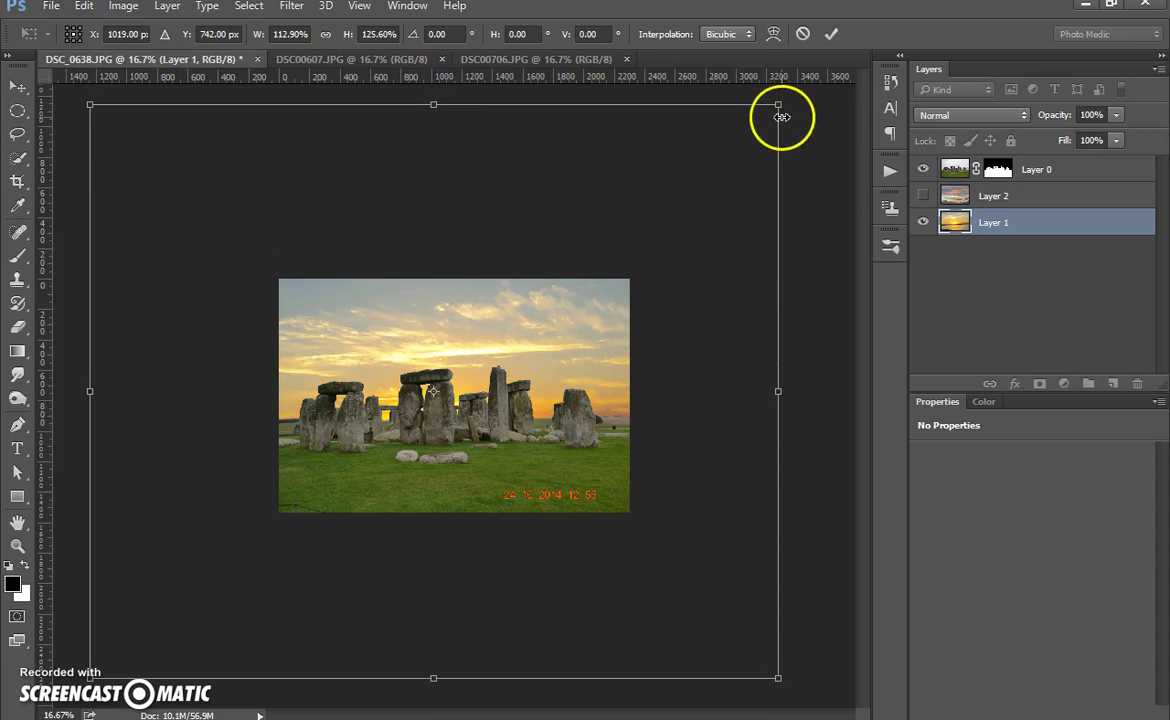
{"action": "left_click_drag", "start_coordinate": [779, 104], "coordinate": [801, 95]}
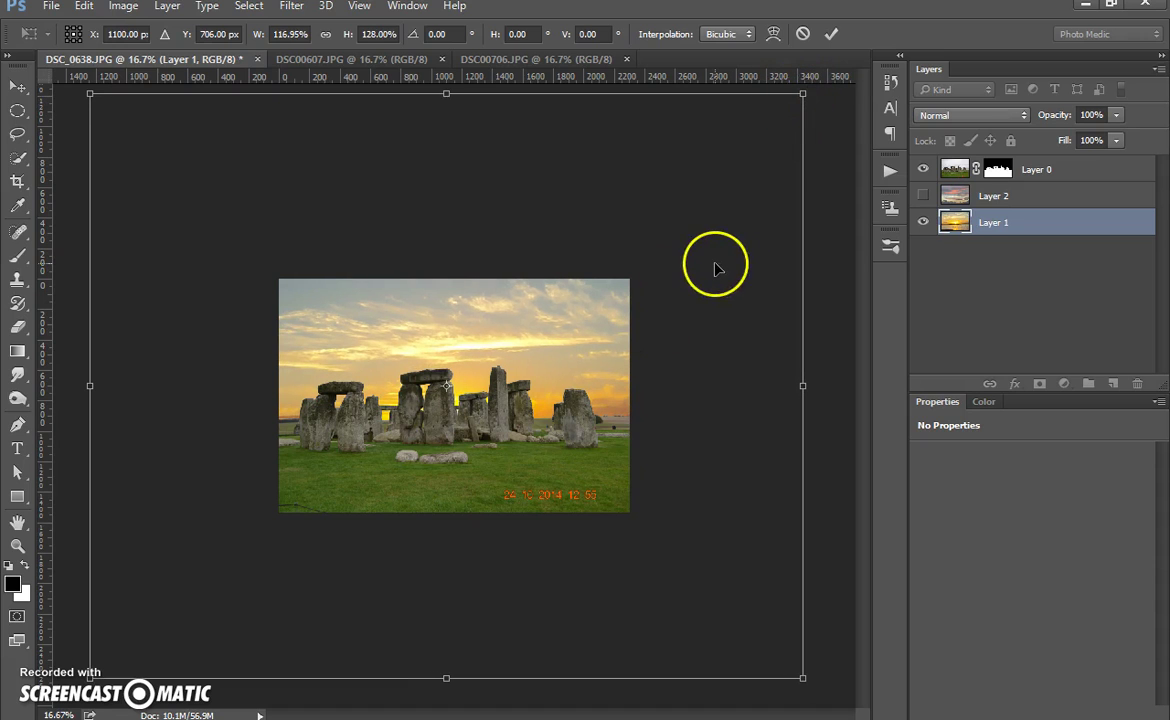
{"action": "left_click_drag", "start_coordinate": [713, 264], "coordinate": [679, 272]}
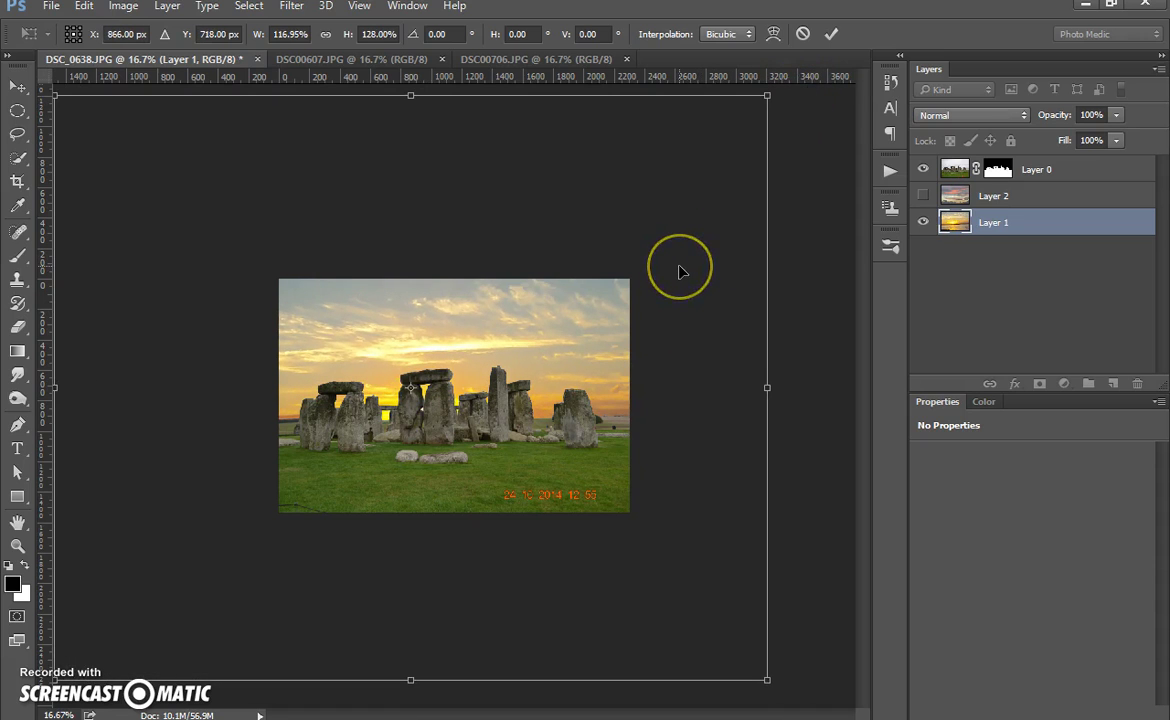
{"action": "left_click", "coordinate": [830, 33]}
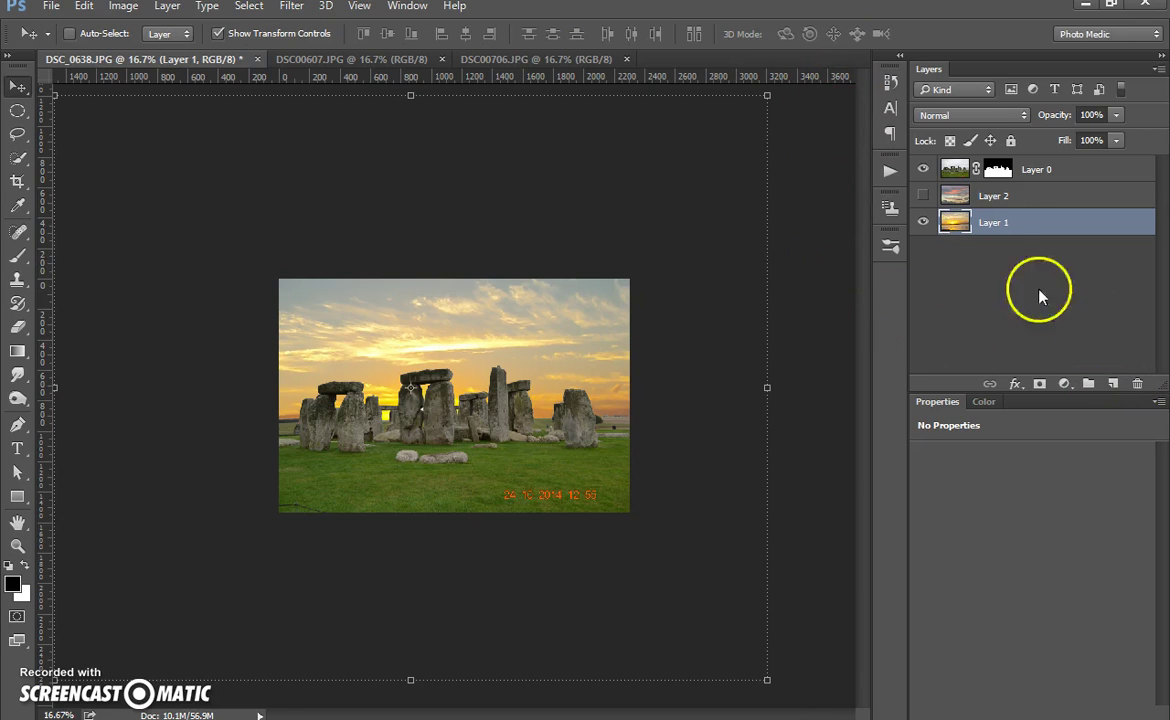
Toggle Layer 2 repeatedly to compare the pink sky with the golden sunset, ending on the golden sunset
{"action": "left_click", "coordinate": [923, 196]}
{"action": "left_click", "coordinate": [923, 196]}
{"action": "left_click", "coordinate": [923, 196]}
{"action": "left_click", "coordinate": [923, 196]}
{"action": "left_click", "coordinate": [923, 196]}
{"action": "left_click", "coordinate": [923, 196]}
{"action": "left_click", "coordinate": [923, 196]}
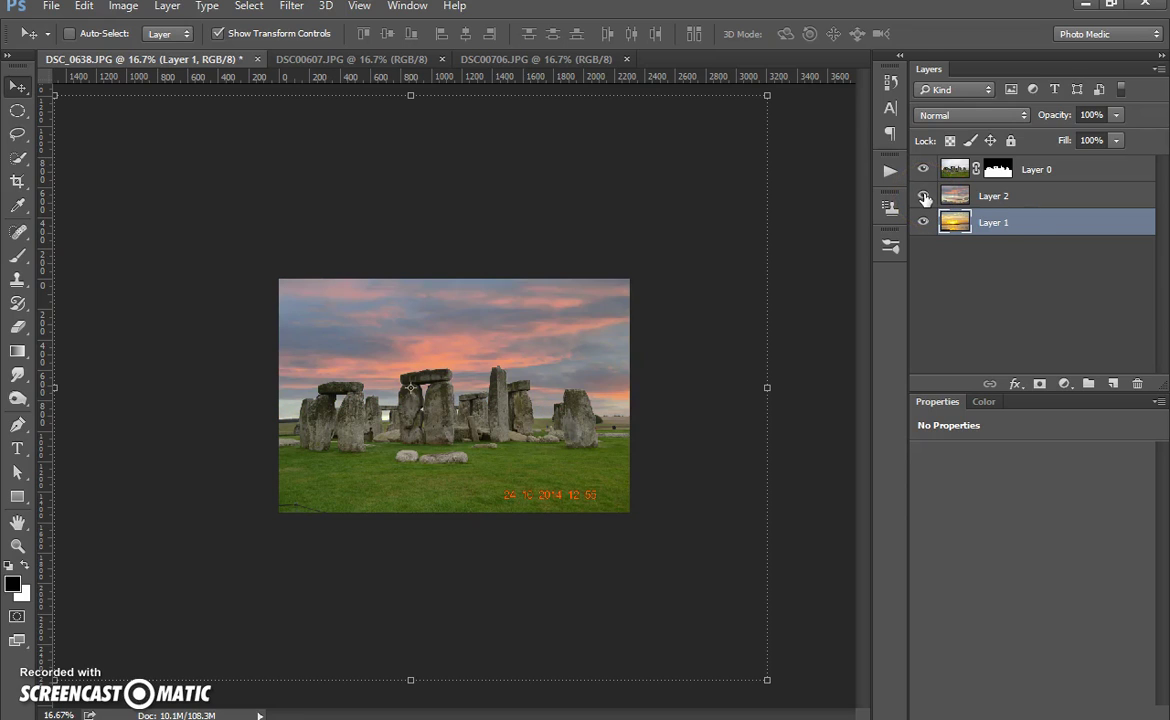
{"action": "left_click", "coordinate": [923, 196]}
{"action": "left_click", "coordinate": [923, 196]}
{"action": "left_click", "coordinate": [923, 196]}
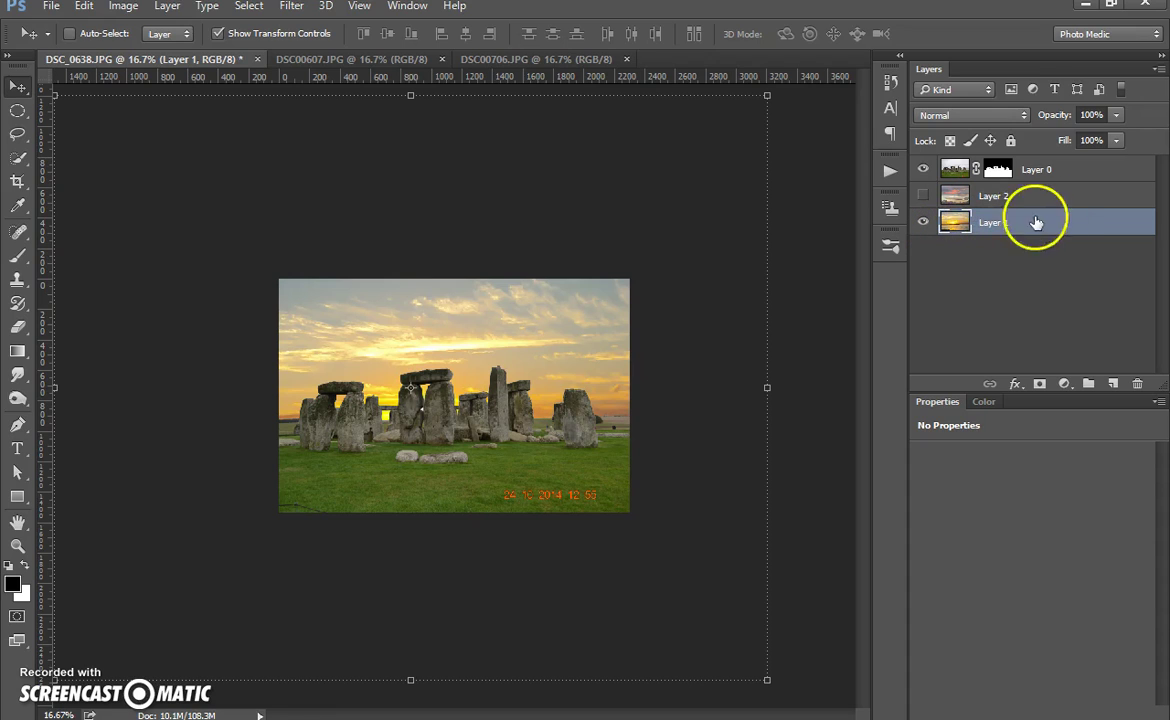
View the stones' layer mask on its own, then return to the composite with the pink sky shown
{"action": "left_click", "coordinate": [998, 172], "text": "alt"}
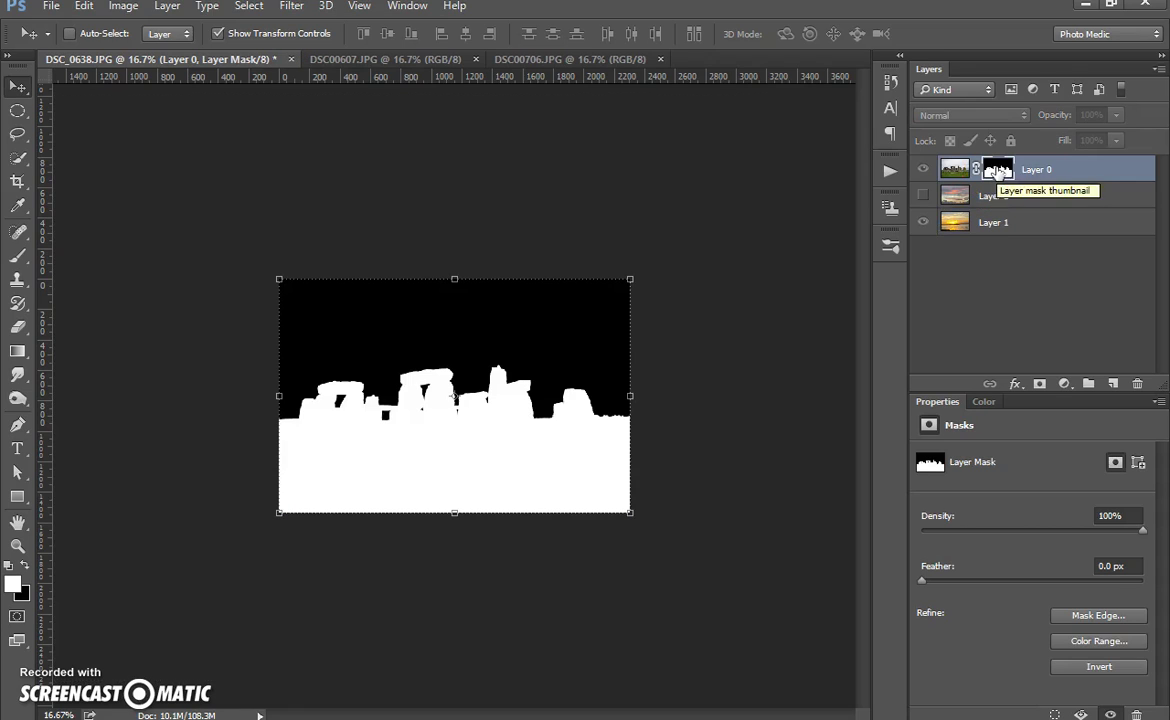
{"action": "left_click", "coordinate": [923, 170]}
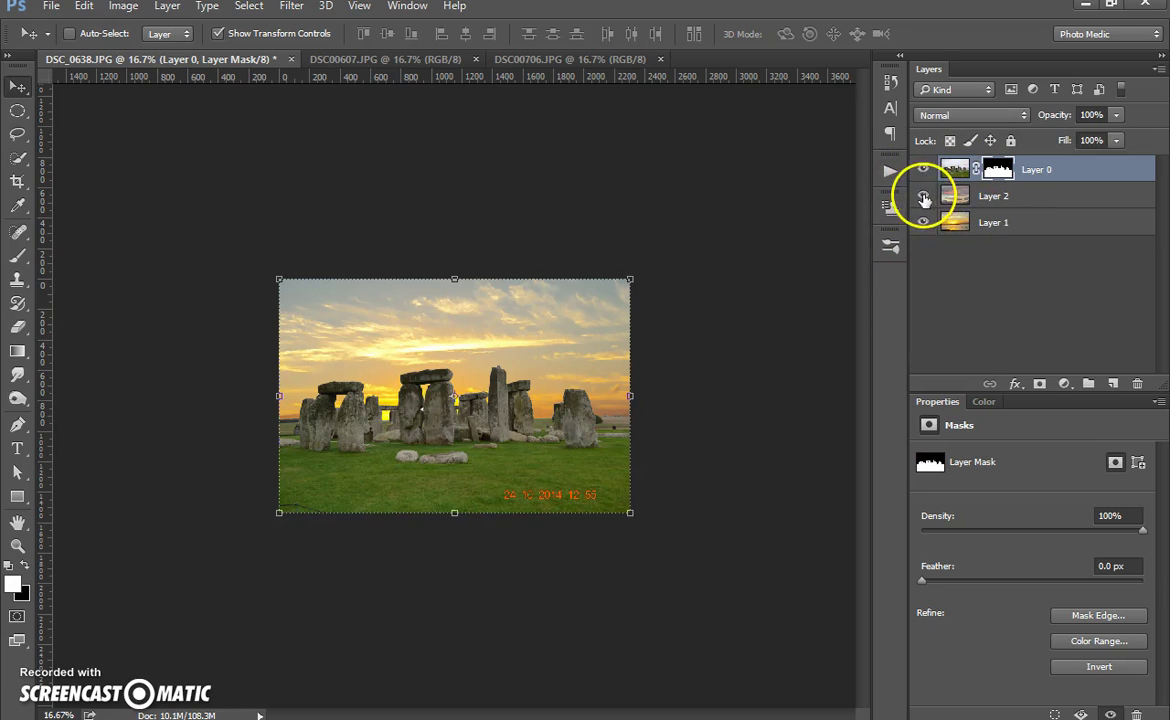
{"action": "left_click", "coordinate": [923, 197]}
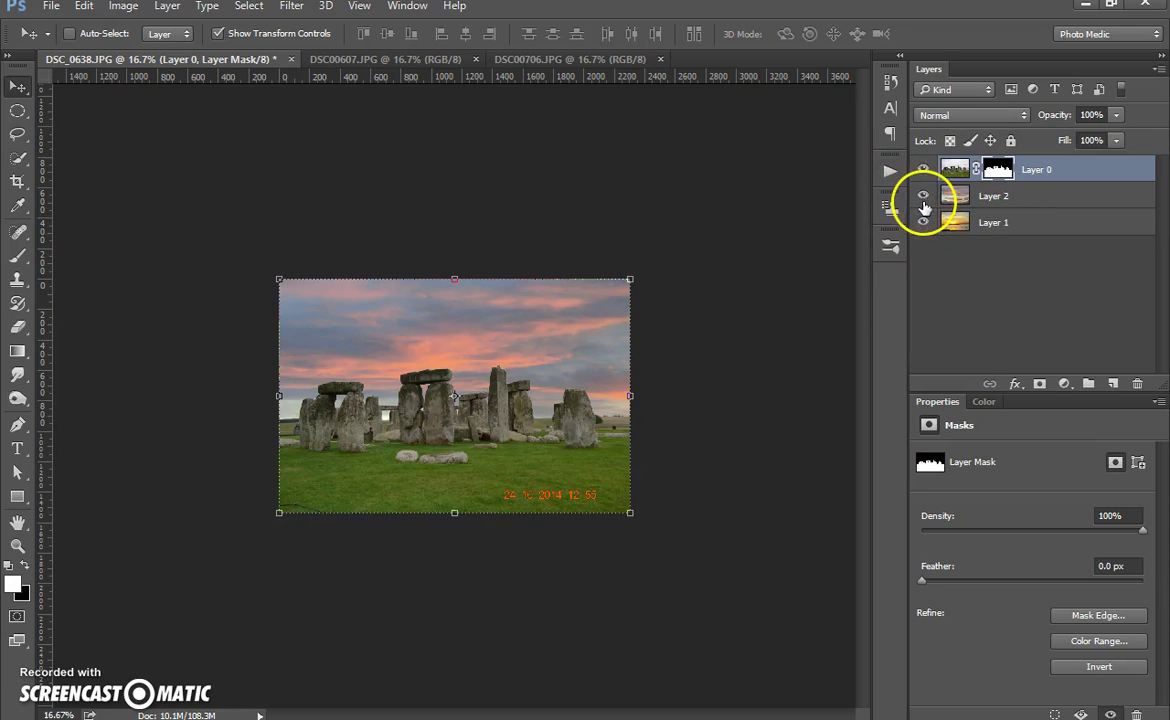
Toggle the stones' mask off and on to compare the grey sky, ending with the mask disabled
{"action": "left_click", "coordinate": [1003, 175], "text": "shift"}
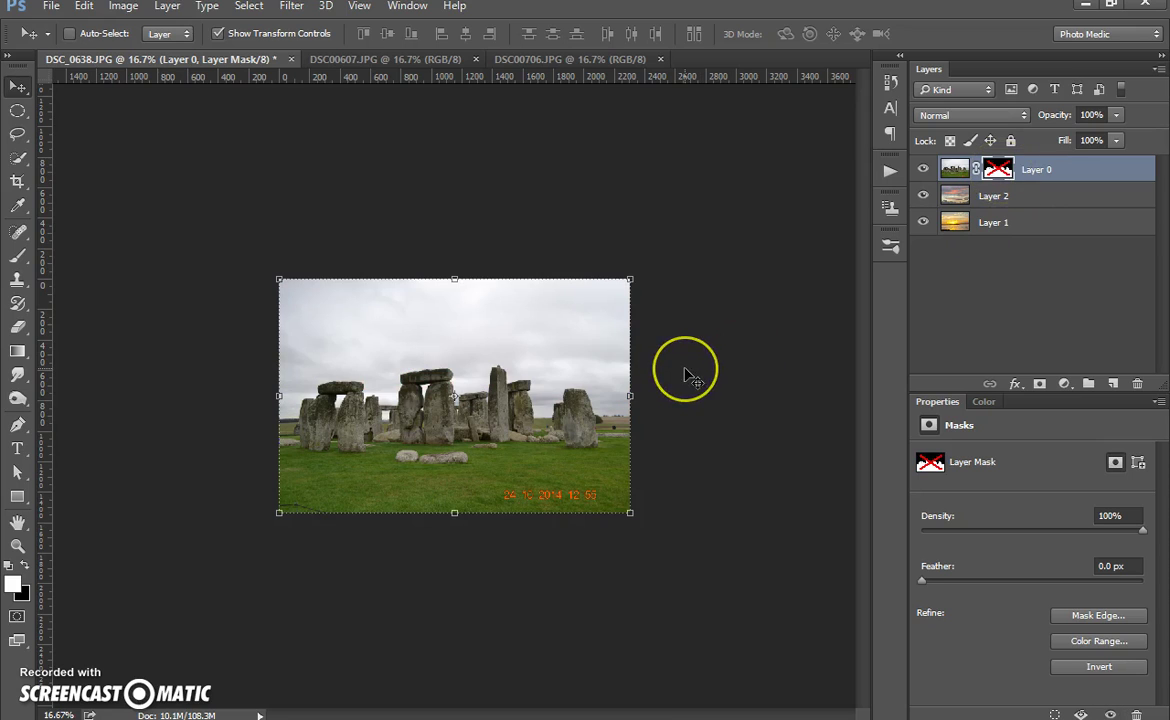
{"action": "left_click", "coordinate": [1003, 172], "text": "shift"}
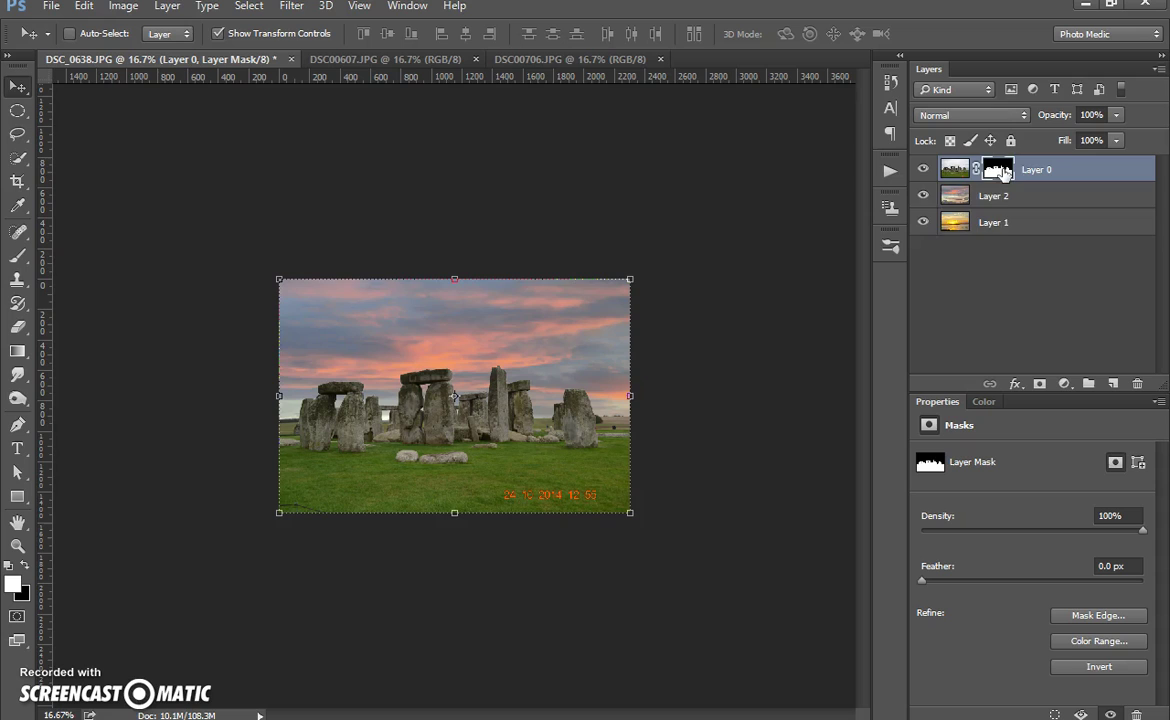
{"action": "left_click", "coordinate": [923, 196]}
{"action": "left_click", "coordinate": [923, 196]}
{"action": "left_click", "coordinate": [1003, 172]}
{"action": "left_click", "coordinate": [1003, 172], "text": "shift"}
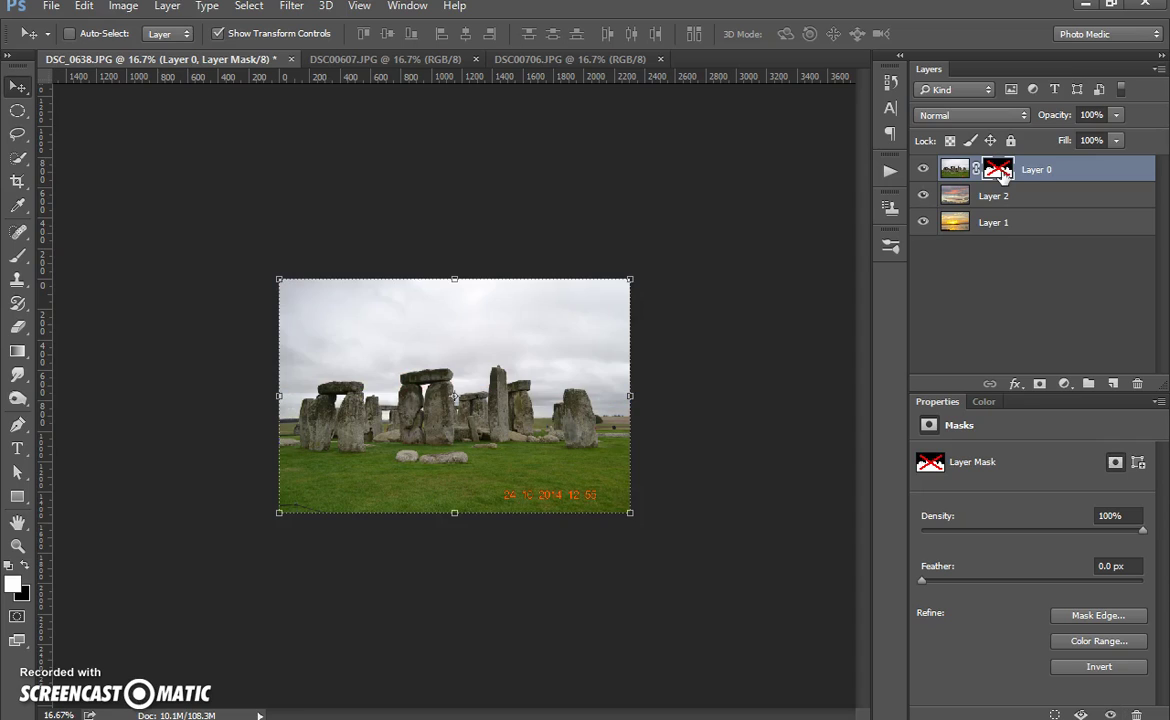
{"action": "left_click", "coordinate": [1003, 172], "text": "shift"}
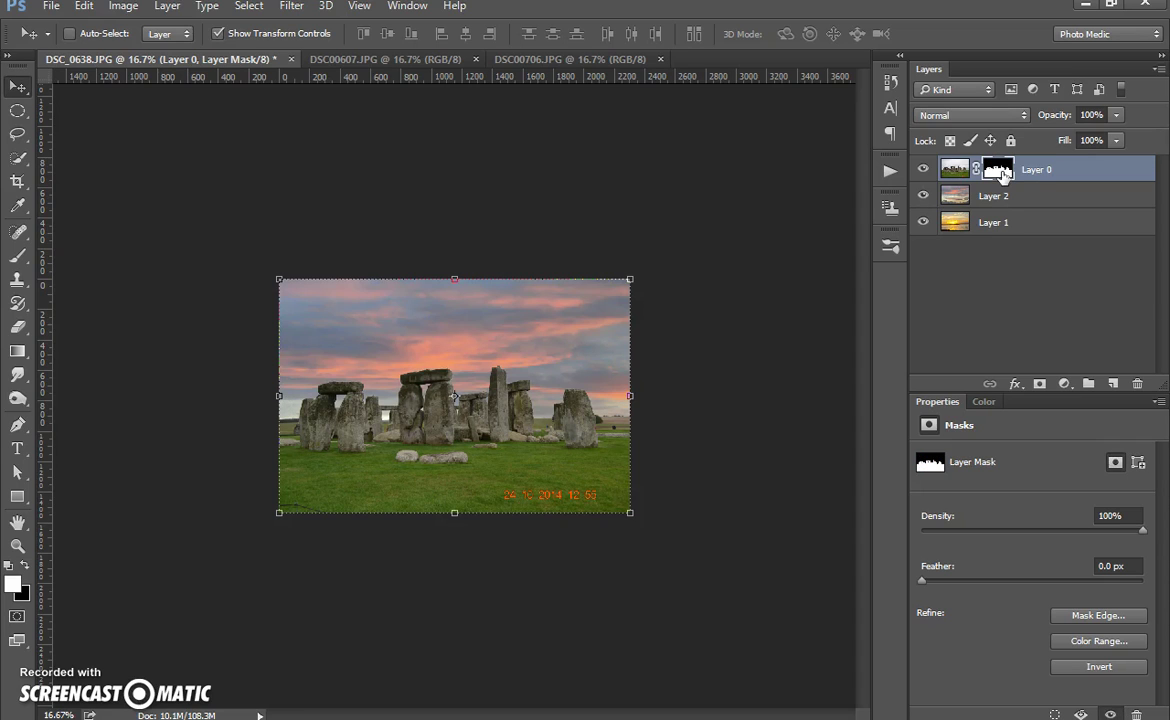
{"action": "left_click", "coordinate": [1003, 172], "text": "shift"}
{"action": "left_click", "coordinate": [1003, 172], "text": "shift"}
{"action": "left_click", "coordinate": [1003, 172], "text": "shift"}
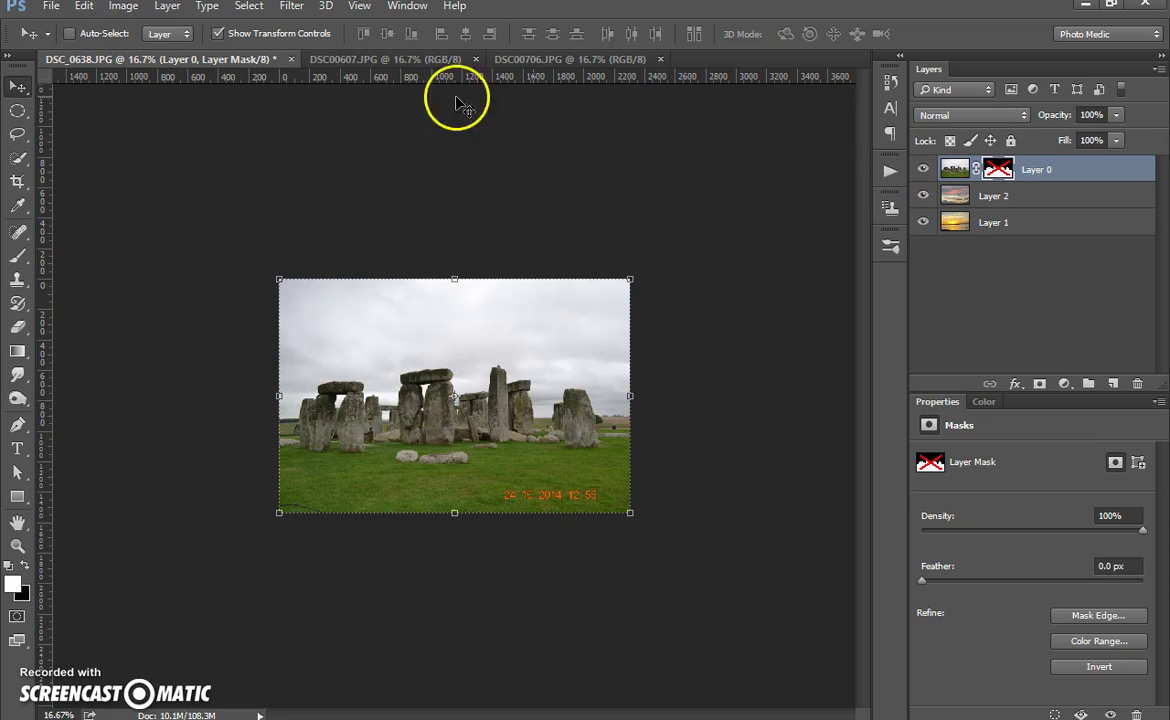